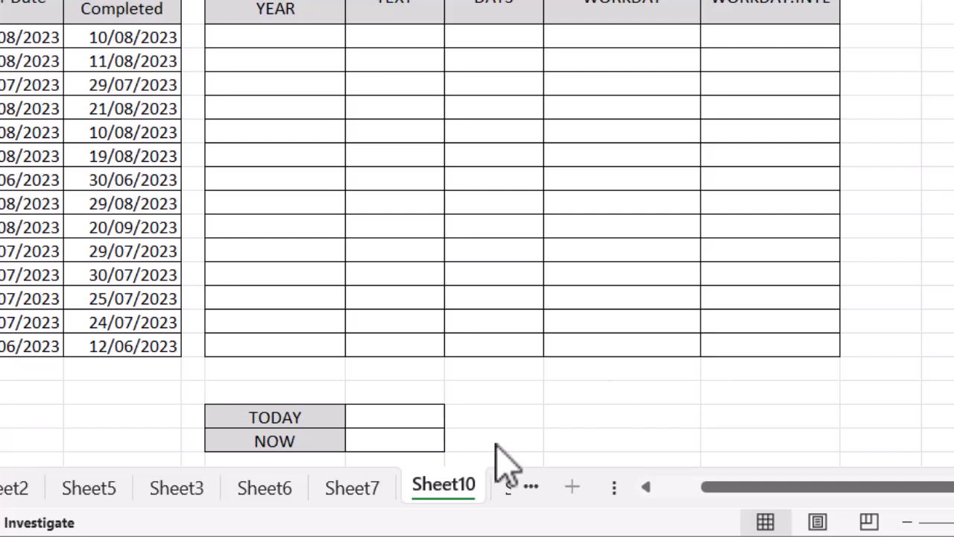
# Step: Enter =TODAY() in the cell beside the TODAY label so it shows 05/07/2024
pyautogui.click(396, 418)
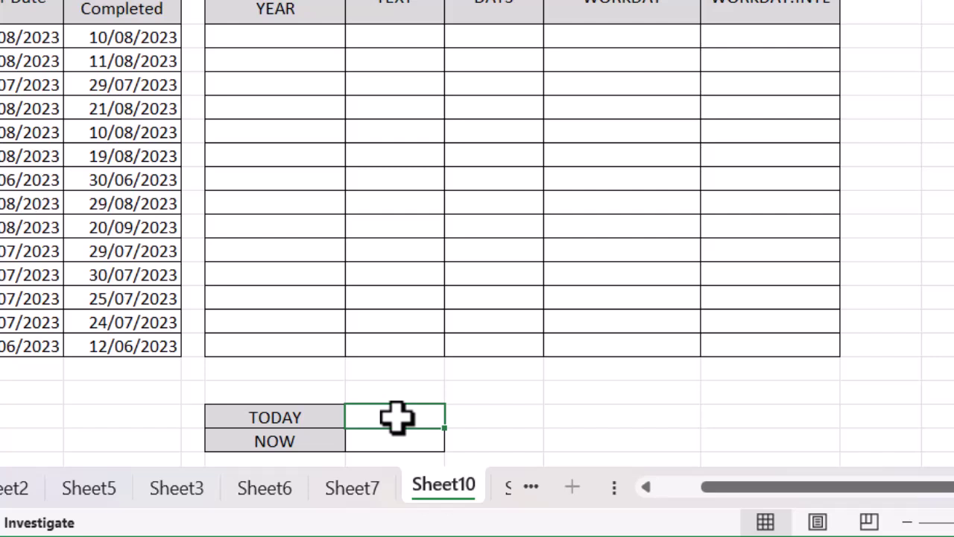
pyautogui.write('=')
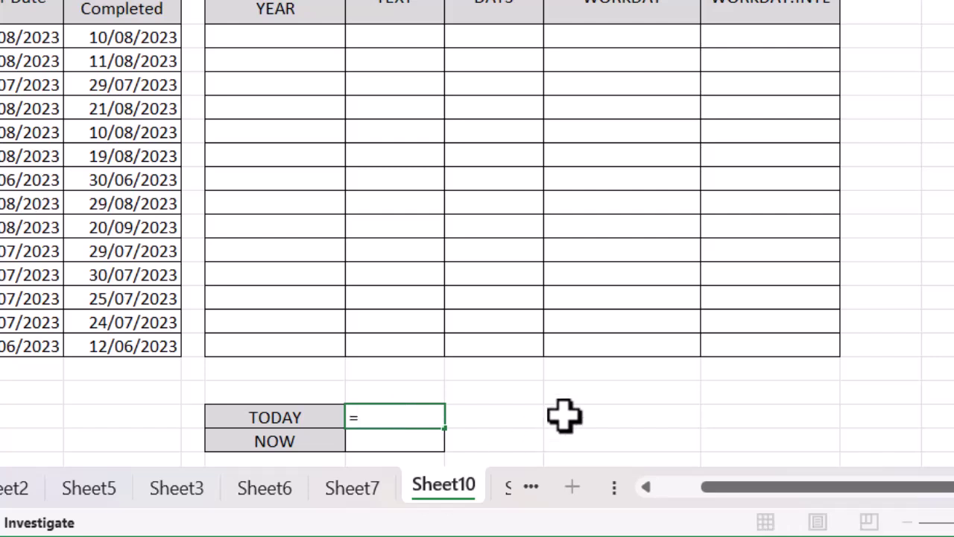
pyautogui.write('t')
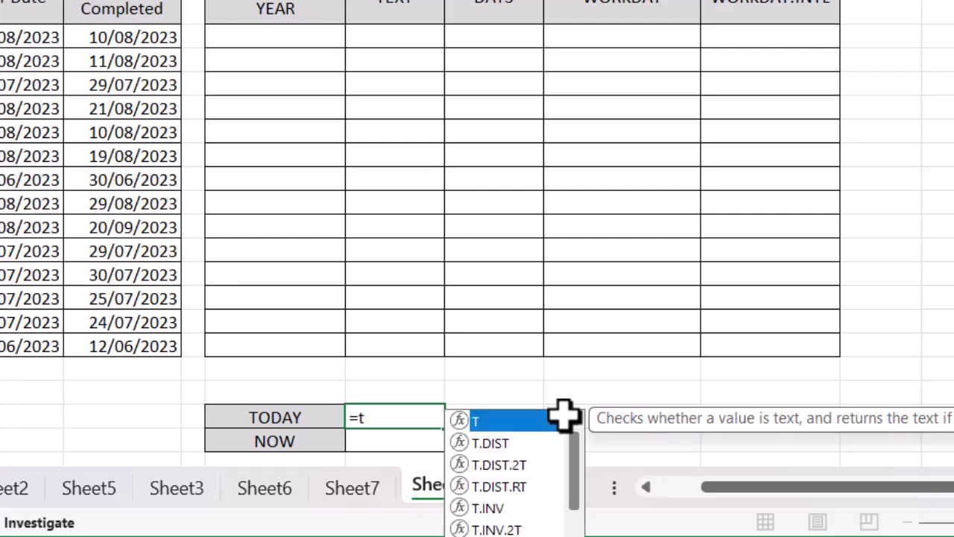
pyautogui.write('oda')
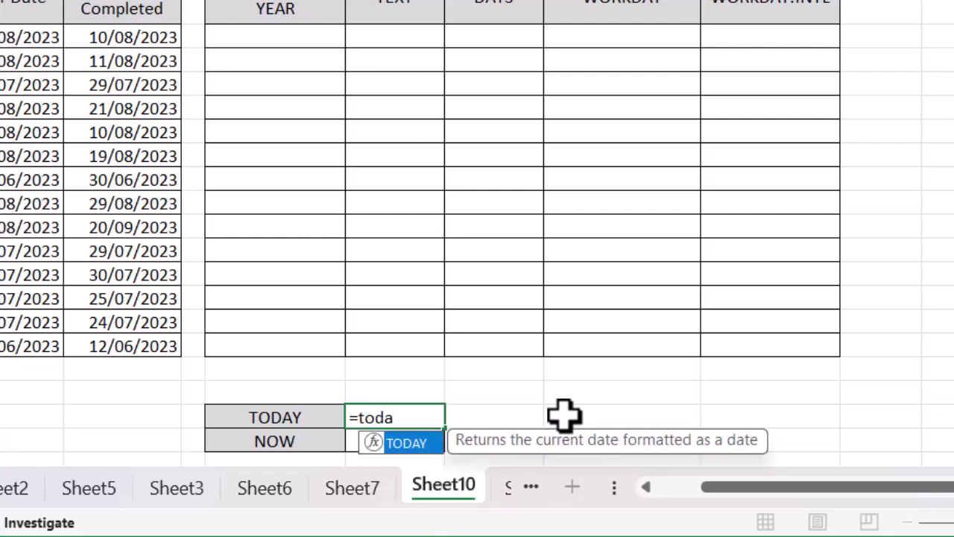
pyautogui.doubleClick(406, 444)
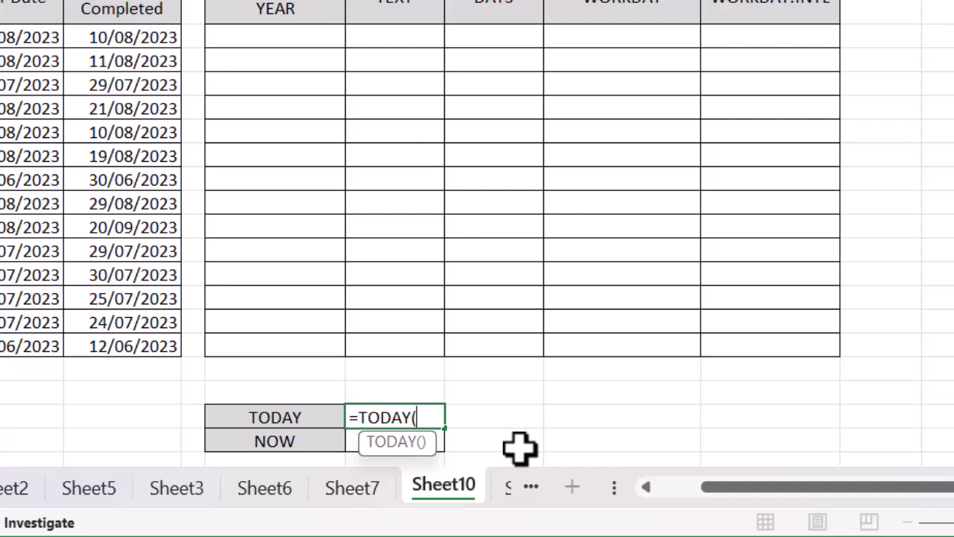
pyautogui.write(')')
pyautogui.press('Return')
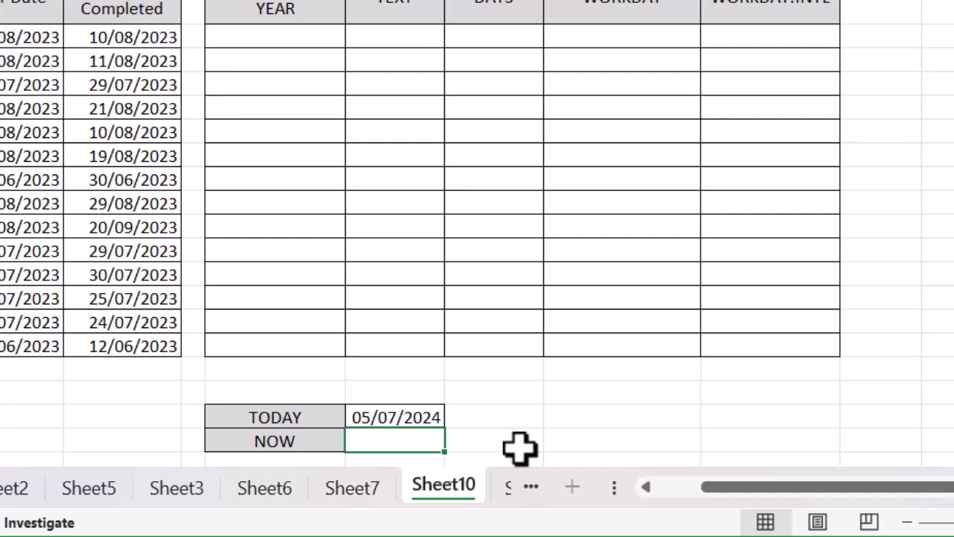
# Step: Enter =NOW() in the NOW cell to show 05/07/2024 09:32
pyautogui.write('=')
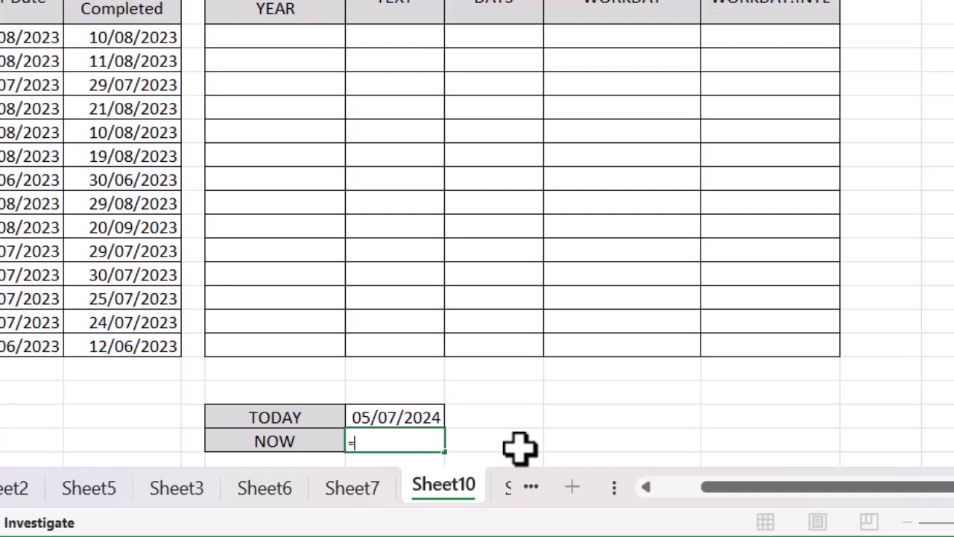
pyautogui.write('n')
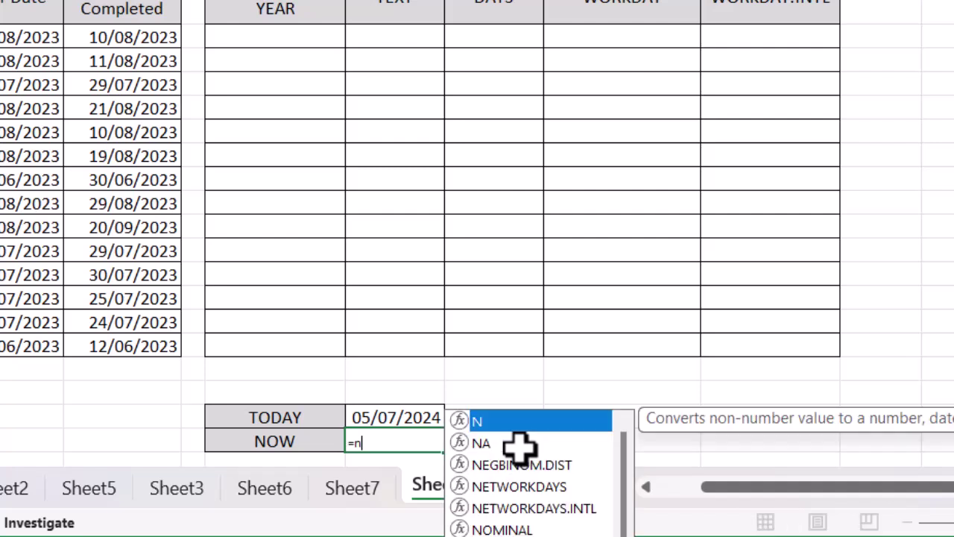
pyautogui.write('ow')
pyautogui.press('Tab')
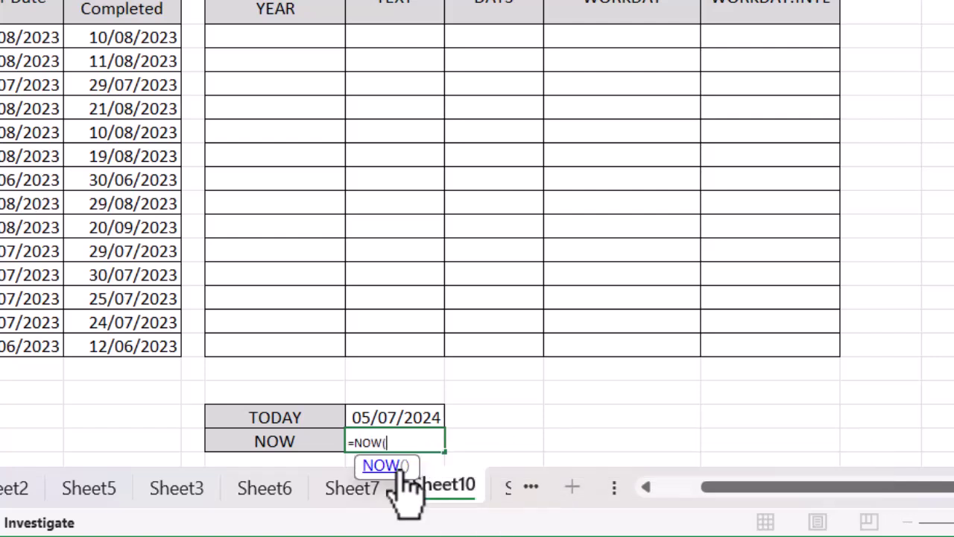
pyautogui.write(')')
pyautogui.press('Return')
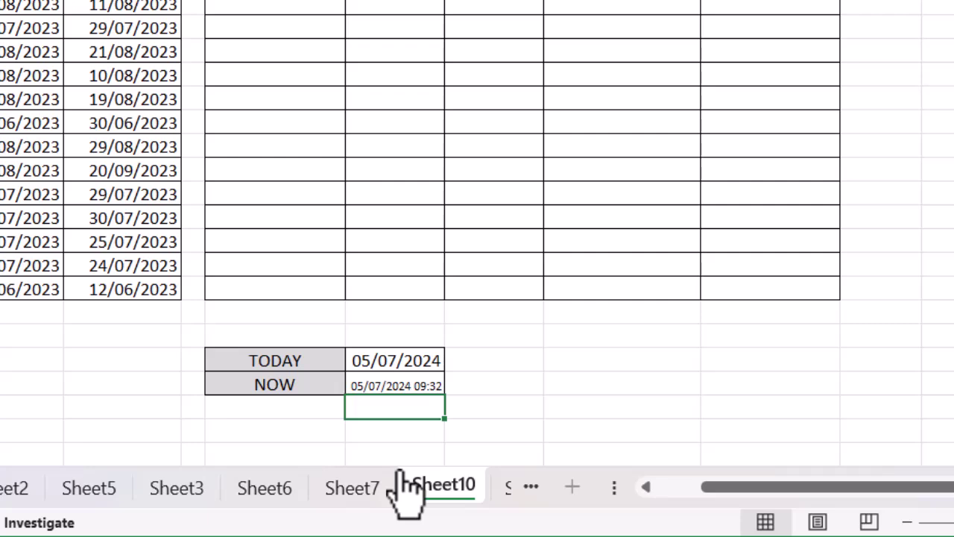
pyautogui.scroll(2, 910, 279)
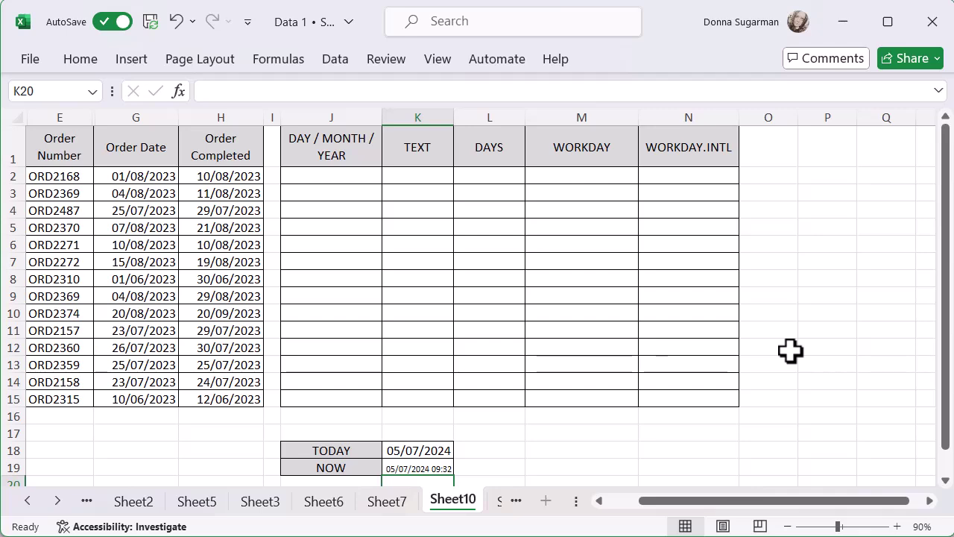
# Step: Enter =DAY(H2) in J2, returning 10 from the completion date
pyautogui.click(336, 177)
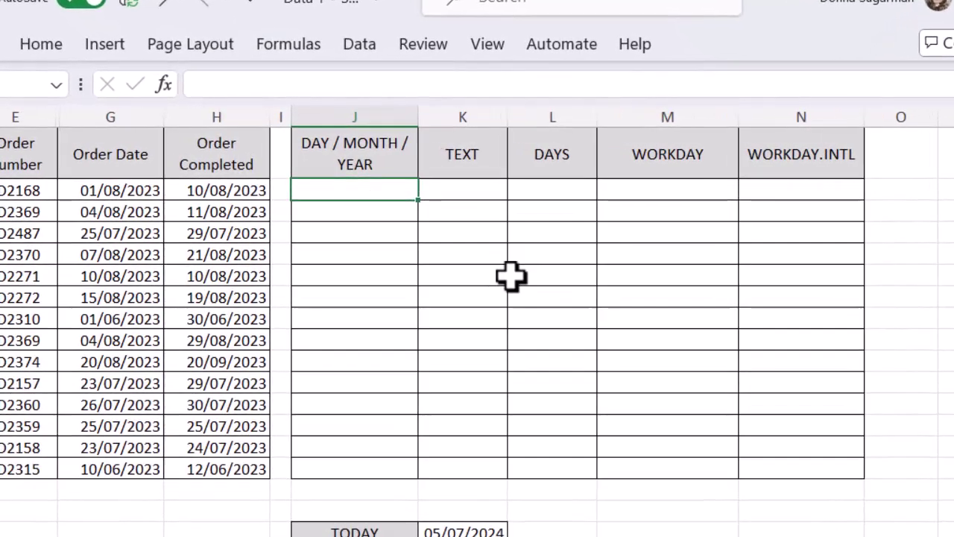
pyautogui.write('=day')
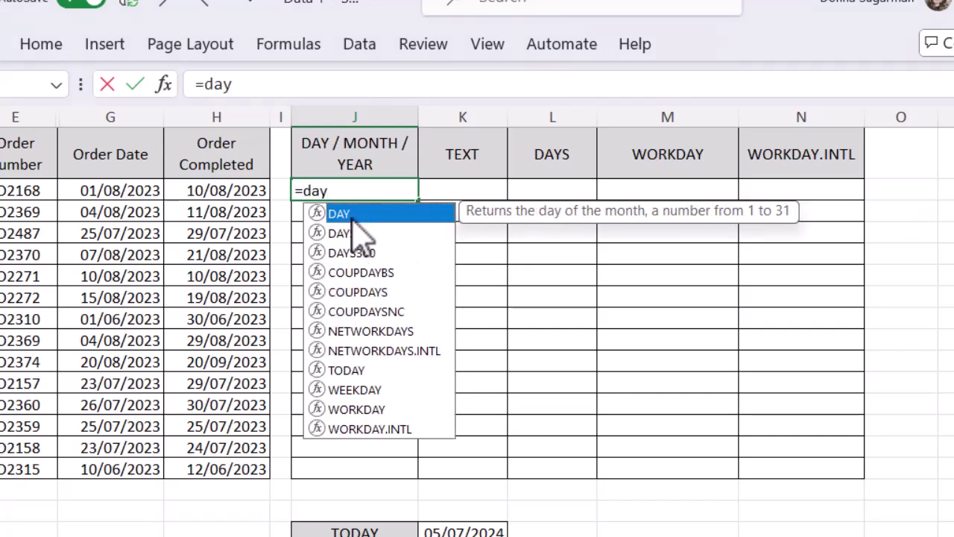
pyautogui.press('Tab')
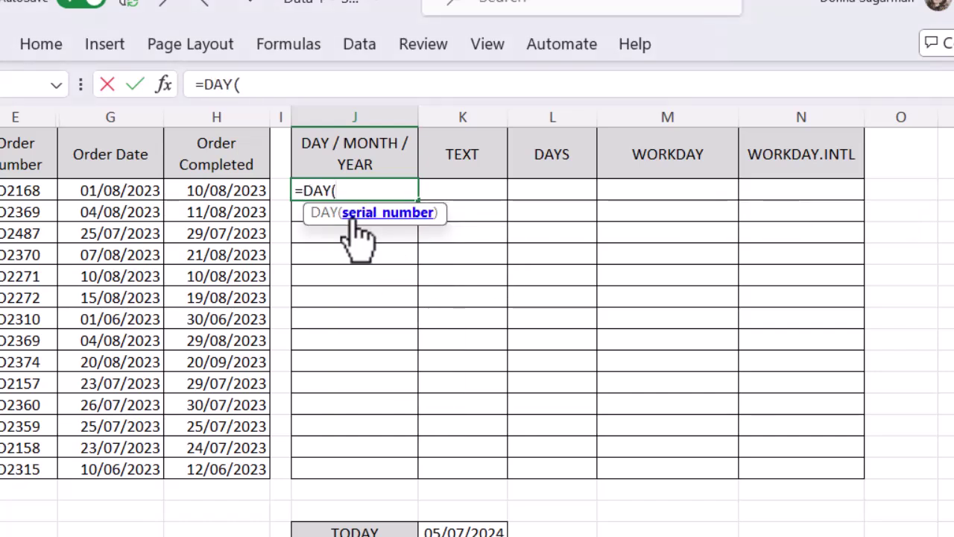
pyautogui.click(217, 191)
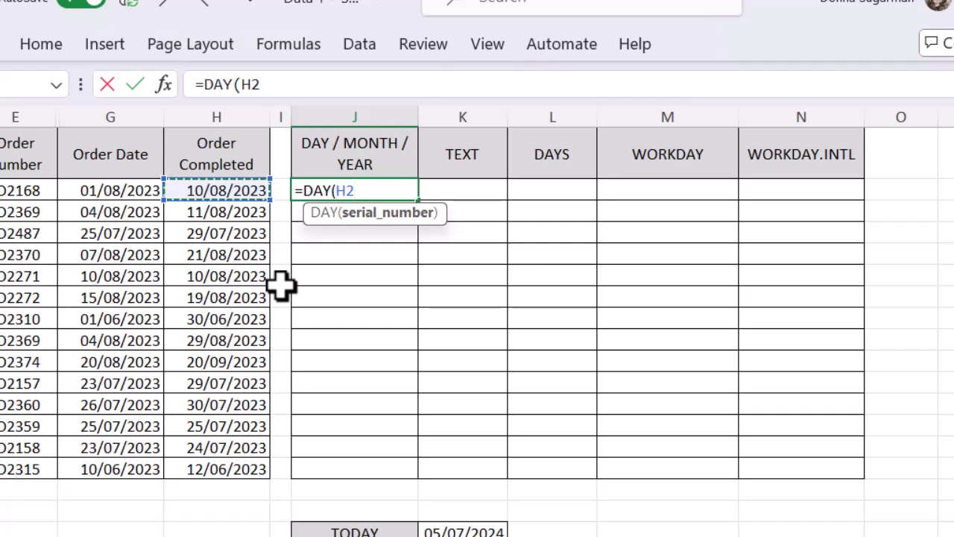
pyautogui.write(')')
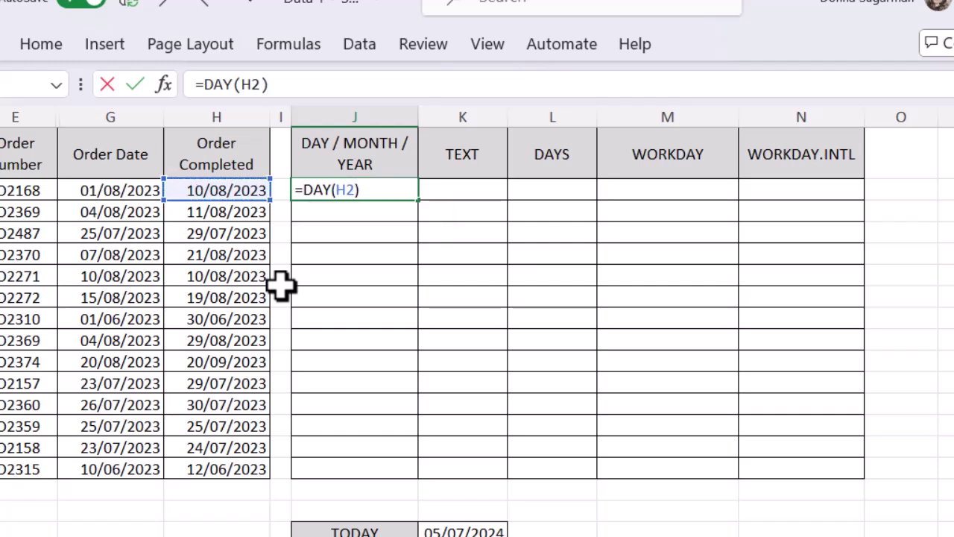
pyautogui.press('Return')
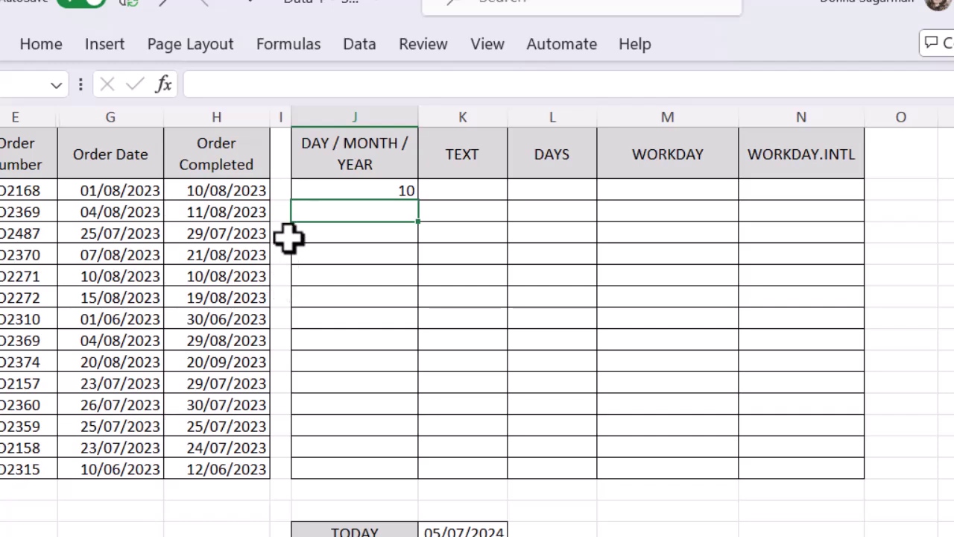
# Step: Copy the DAY formula down the column, then undo the fill
pyautogui.click(343, 191)
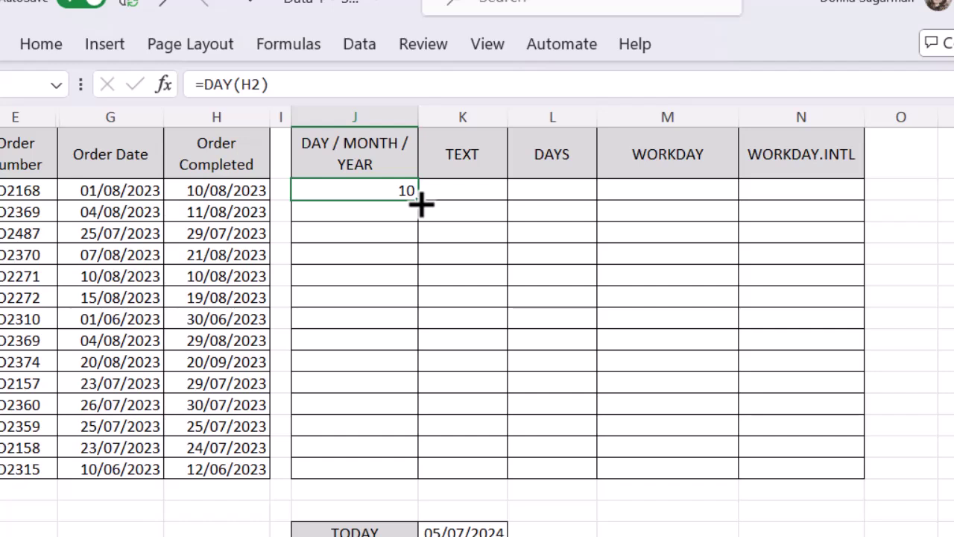
pyautogui.moveTo(421, 205); pyautogui.dragTo(460, 491)
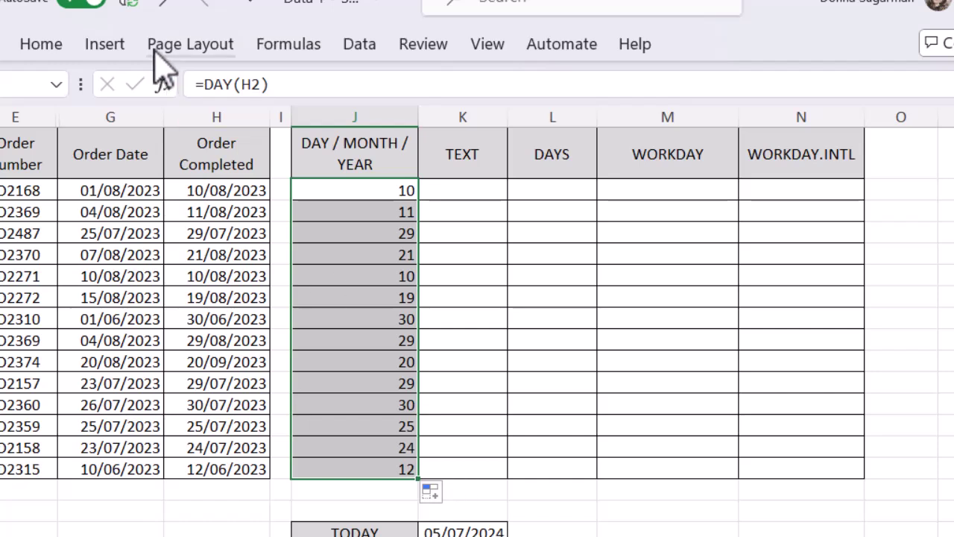
pyautogui.click(157, 6)
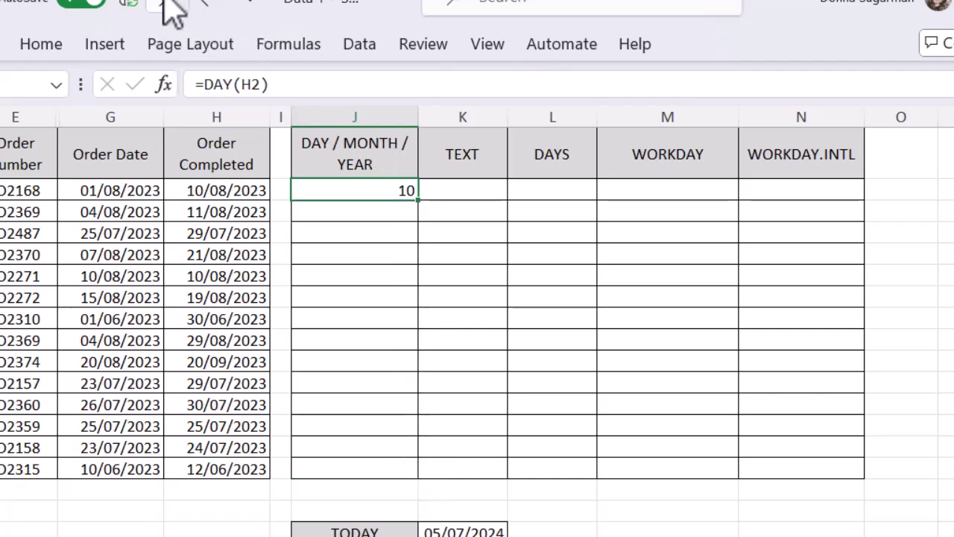
# Step: Undo the DAY formula and enter =MONTH(H2) in J2 instead
pyautogui.click(156, 6)
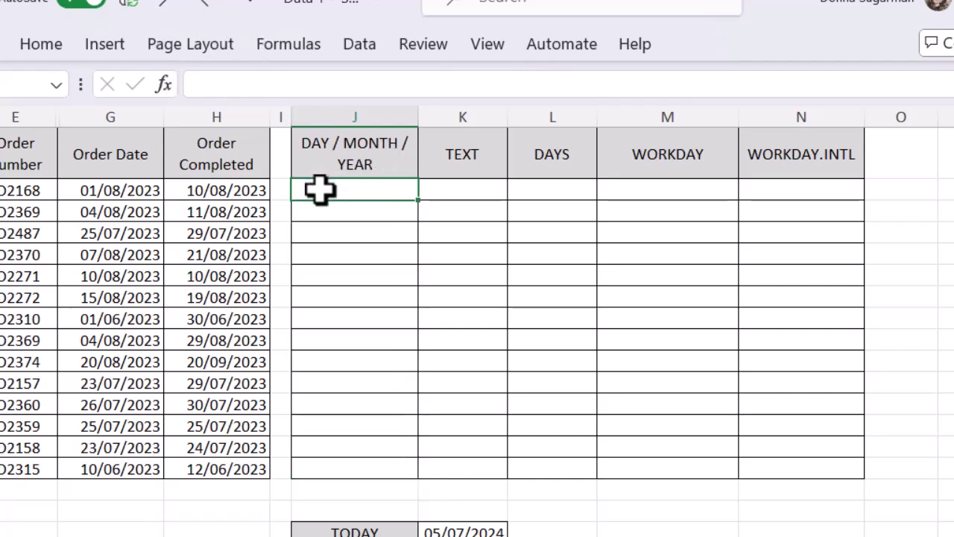
pyautogui.write('=')
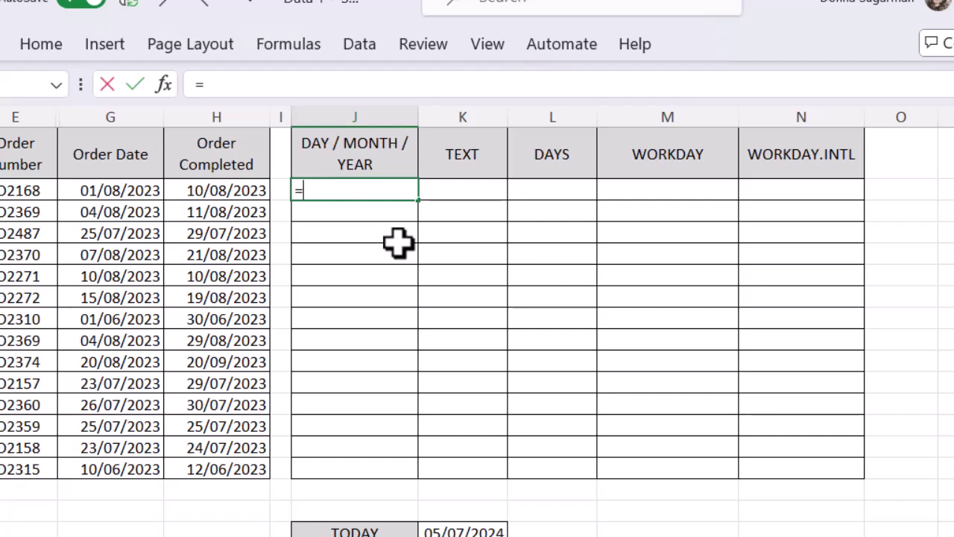
pyautogui.write('month')
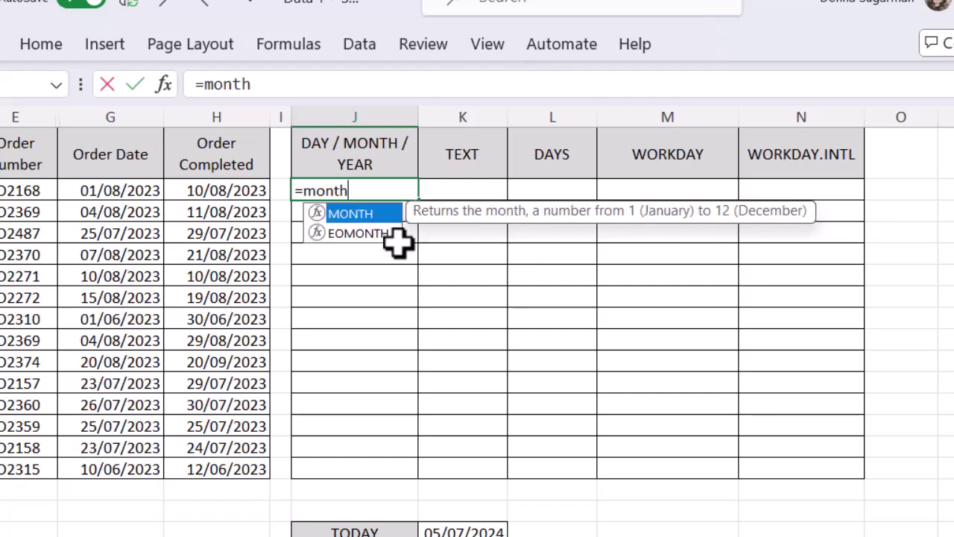
pyautogui.doubleClick(357, 216)
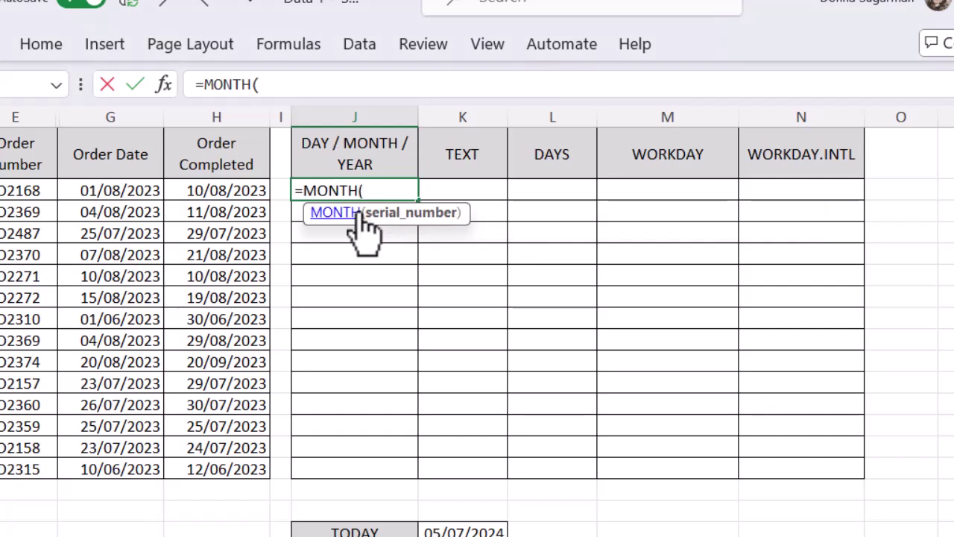
pyautogui.click(249, 191)
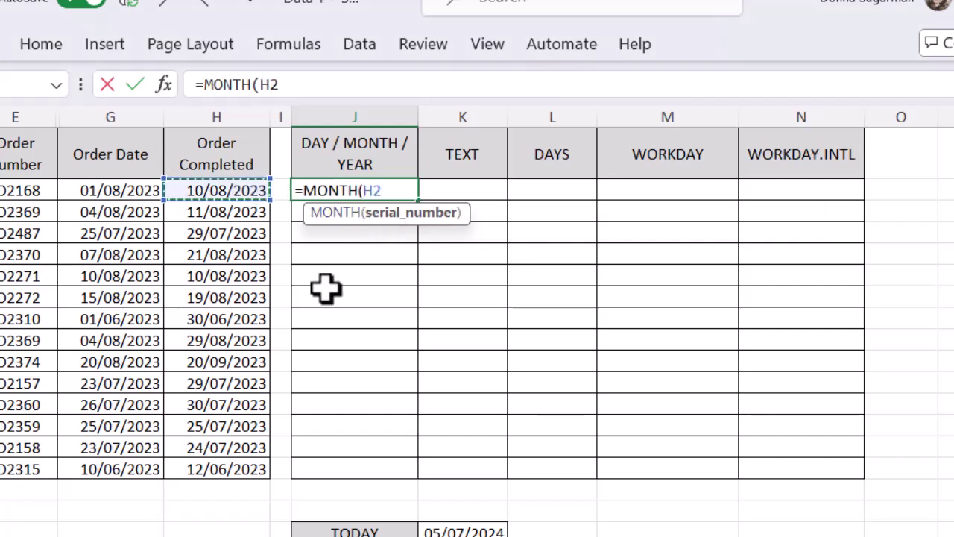
pyautogui.write(')')
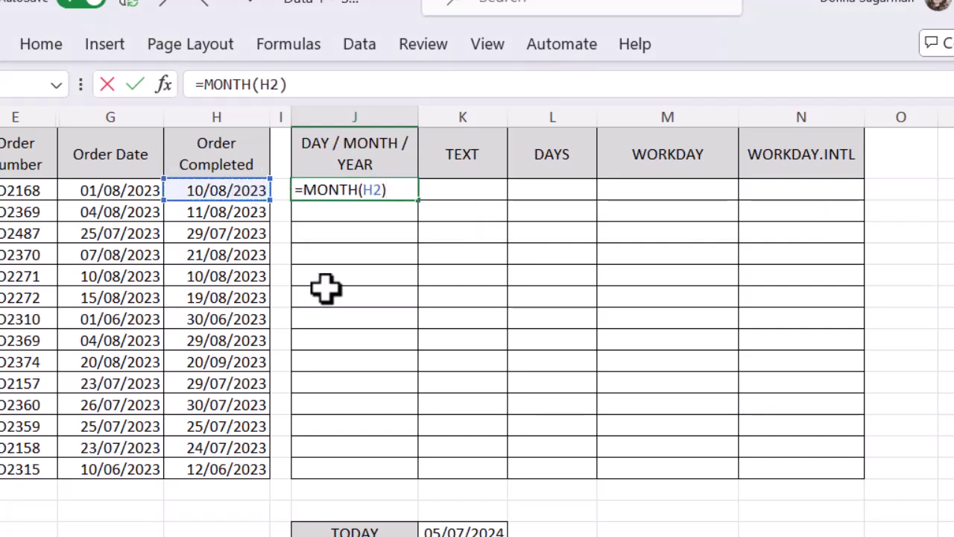
pyautogui.press('Return')
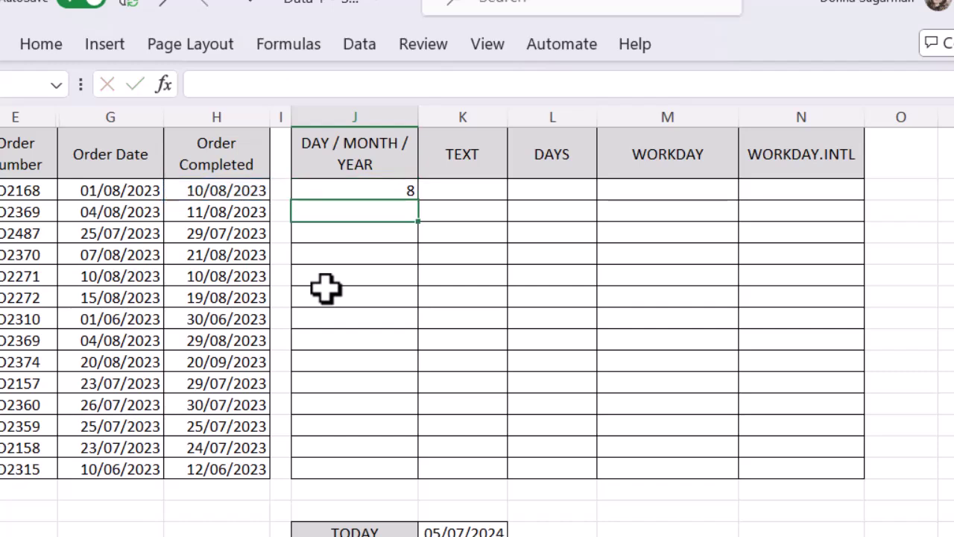
# Step: Replace J2 with =YEAR(H2) and fill it down the column, showing 2023
pyautogui.click(370, 193)
pyautogui.press('BackSpace')
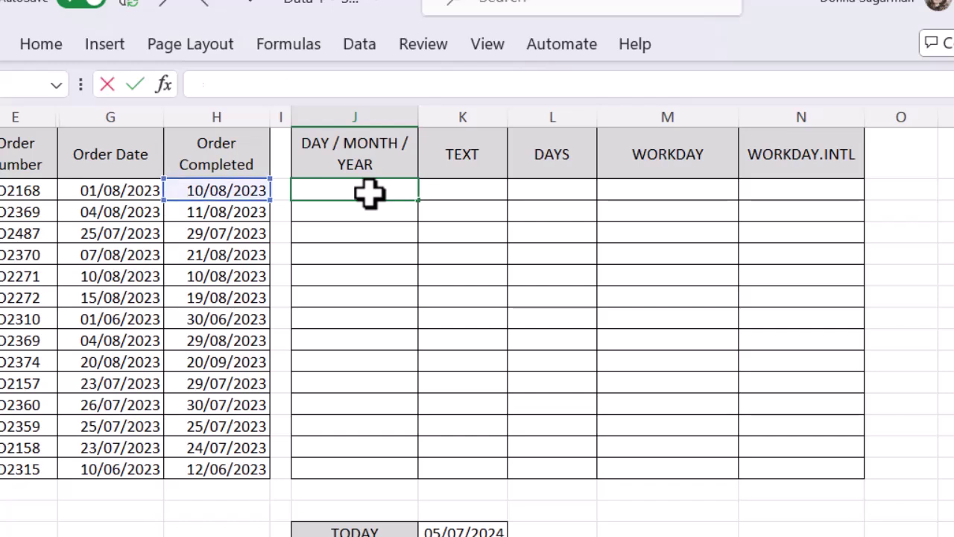
pyautogui.write('=year')
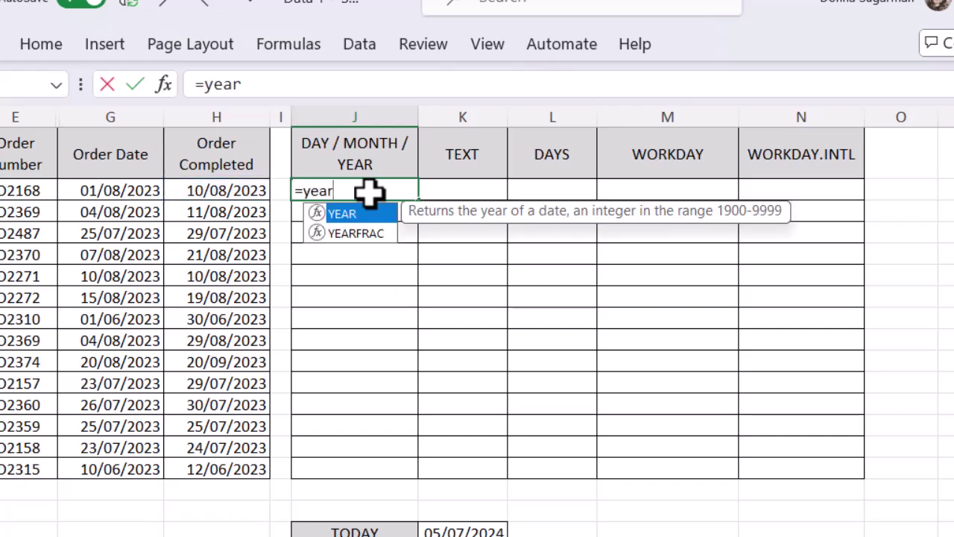
pyautogui.doubleClick(356, 213)
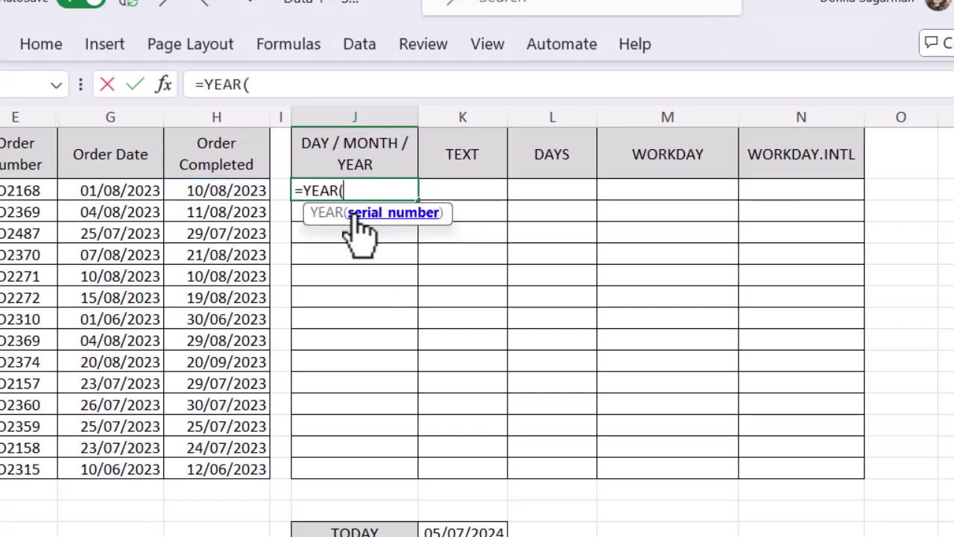
pyautogui.click(251, 190)
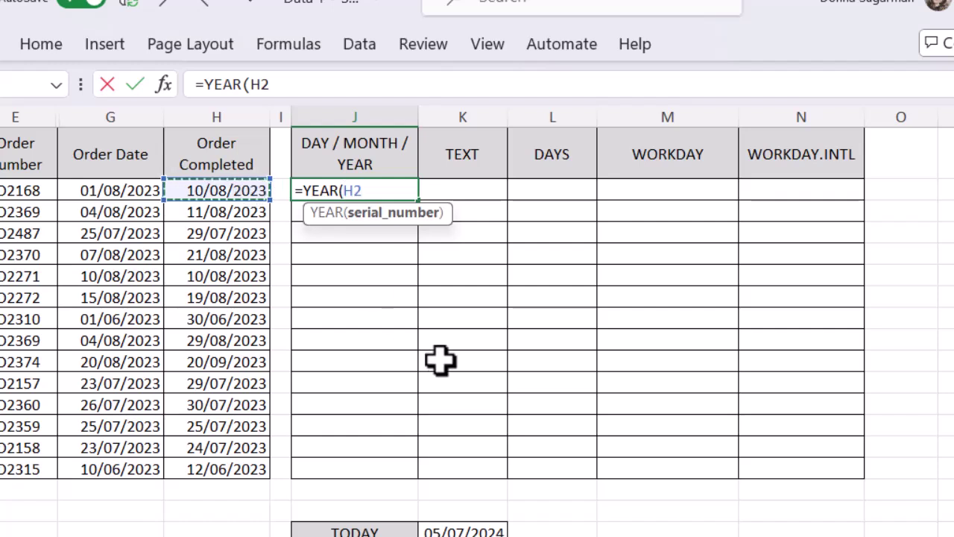
pyautogui.write(')')
pyautogui.press('Return')
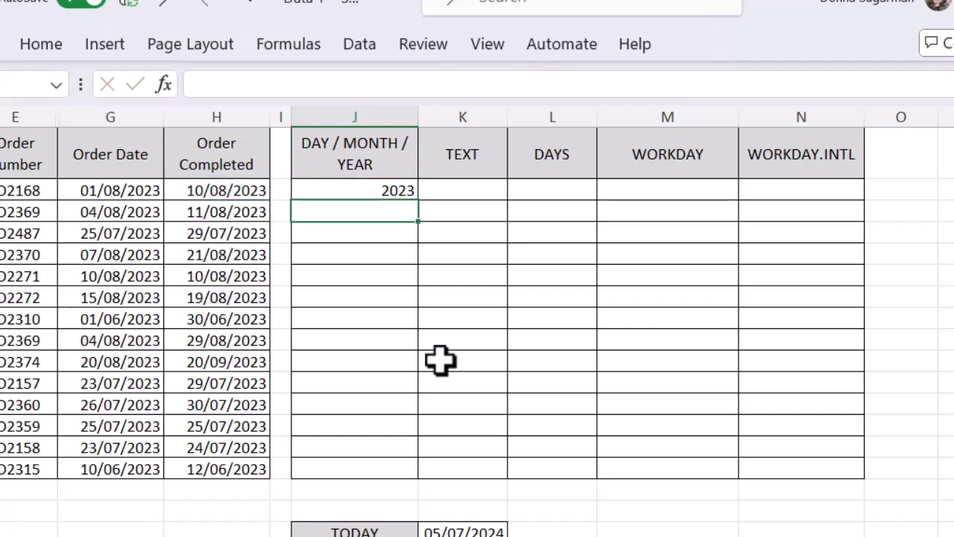
pyautogui.click(373, 189)
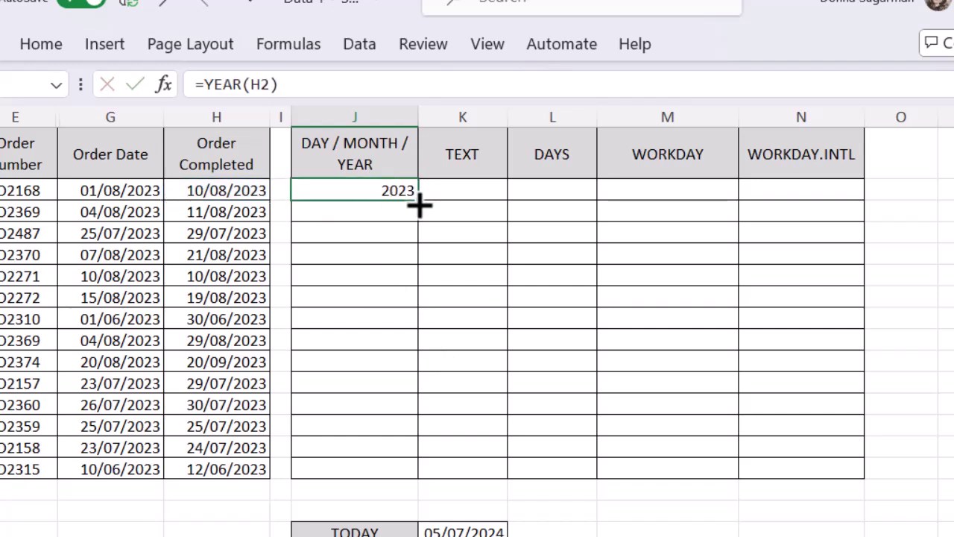
pyautogui.moveTo(418, 201); pyautogui.dragTo(419, 477)
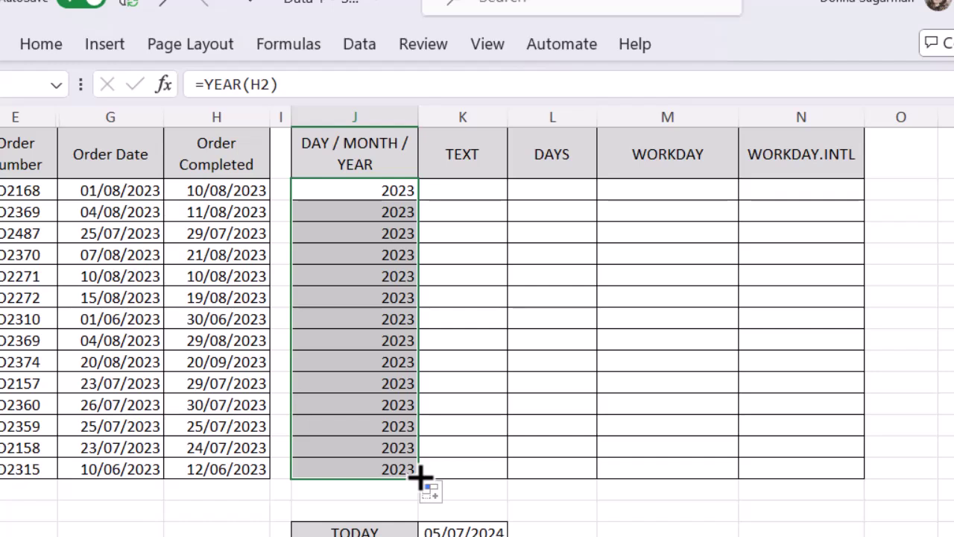
# Step: Undo the filled-down YEAR formulas, leaving =YEAR(H2) only in J2
pyautogui.click(160, 4)
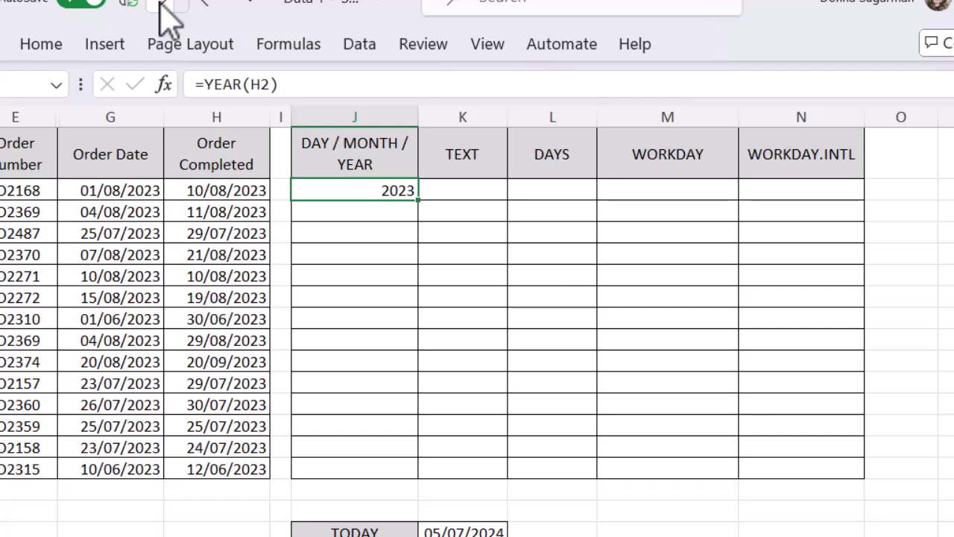
# Step: Enter =TEXT(H2,"dddd") in K2 to display the weekday Thursday
pyautogui.click(471, 190)
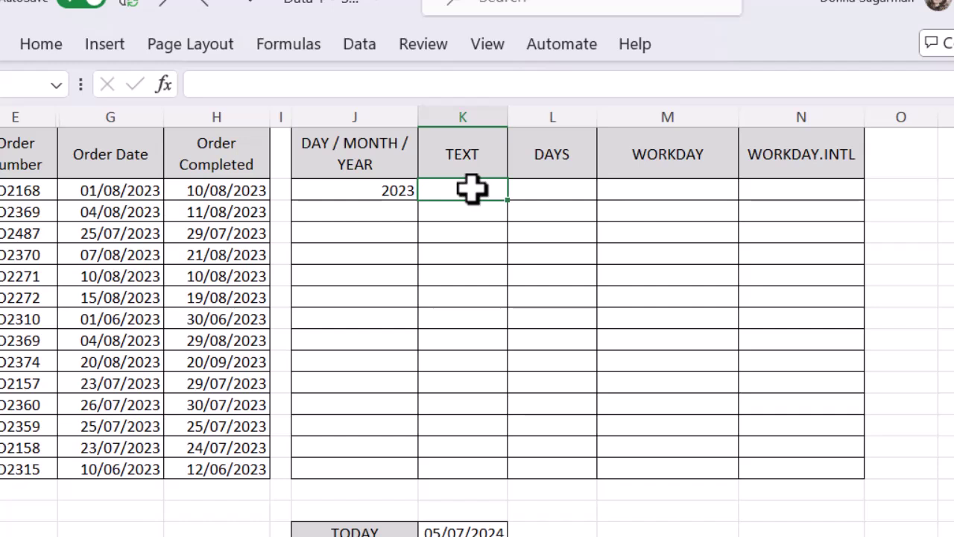
pyautogui.write('=text')
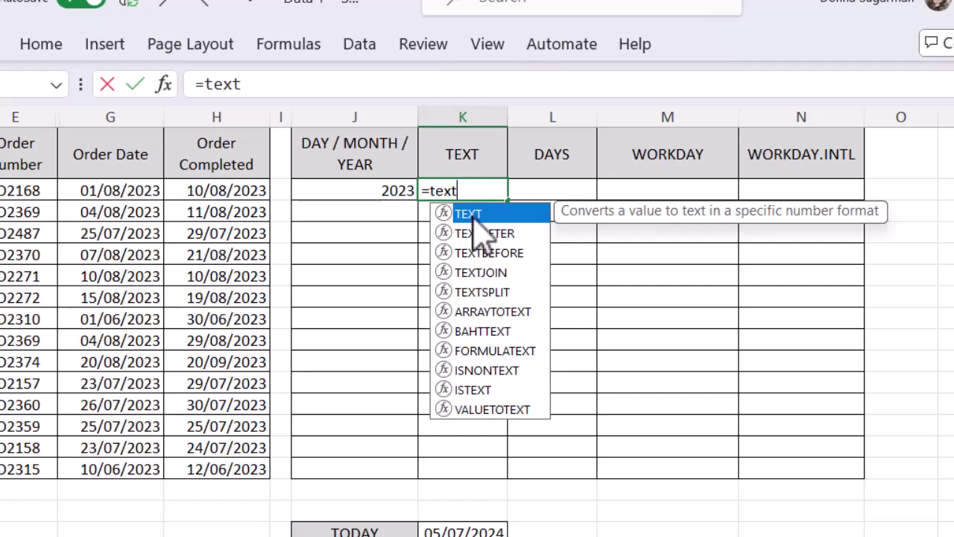
pyautogui.doubleClick(473, 215)
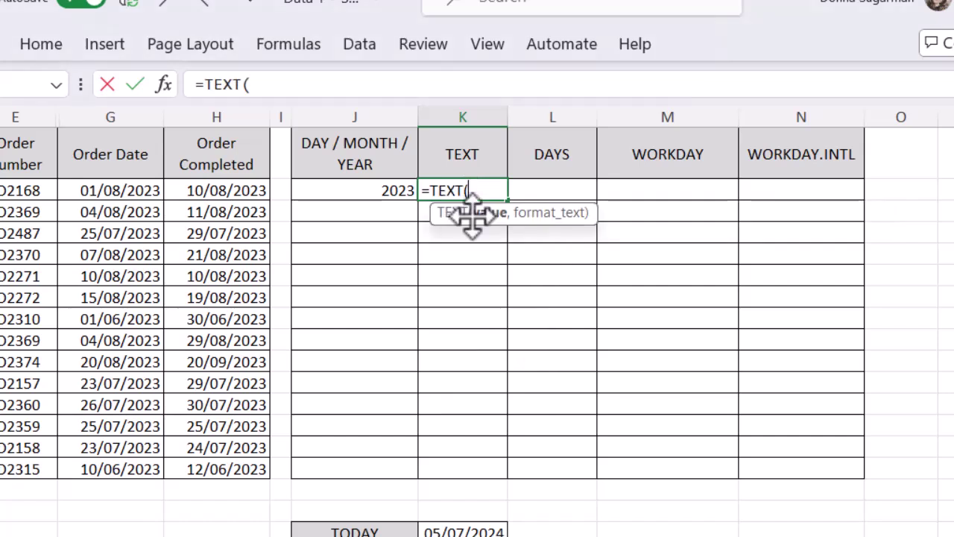
pyautogui.click(218, 188)
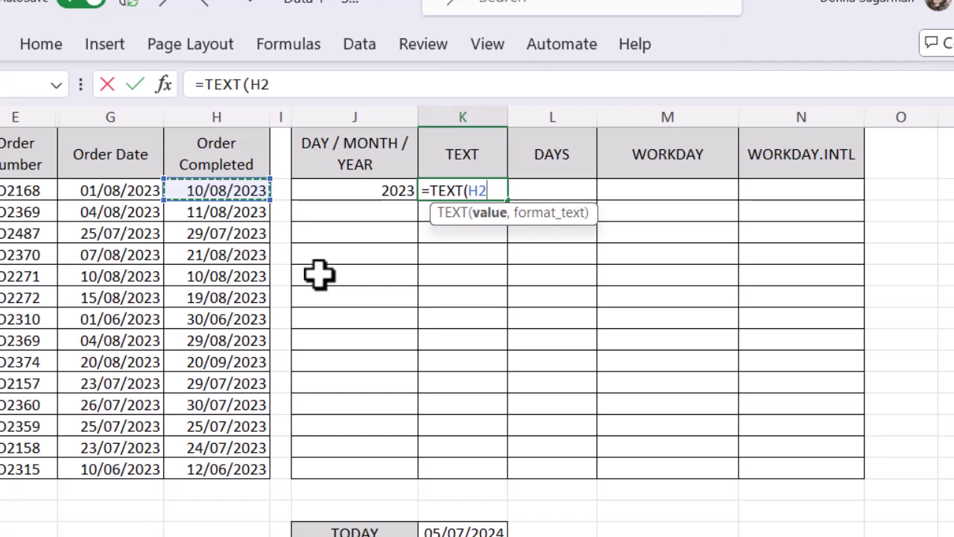
pyautogui.write(',')
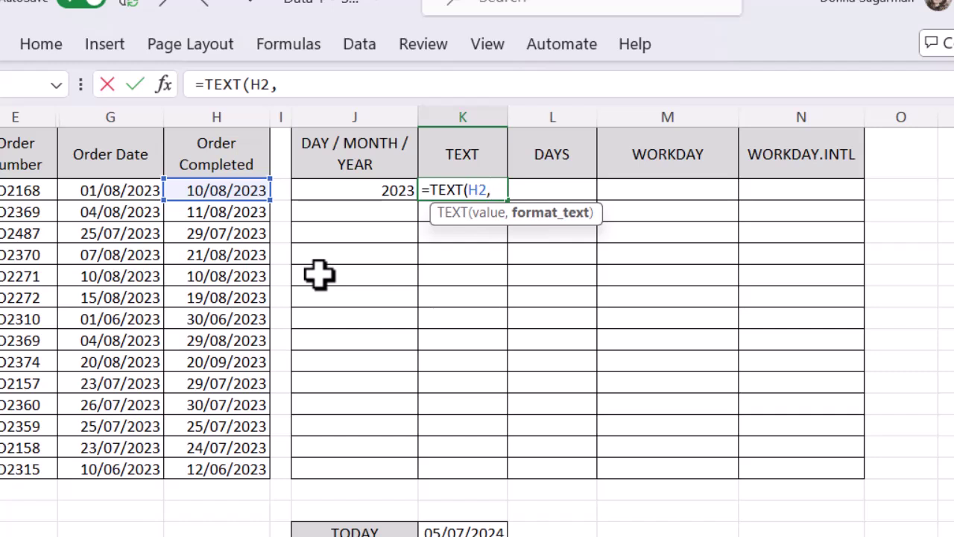
pyautogui.write('"')
pyautogui.write('dddd')
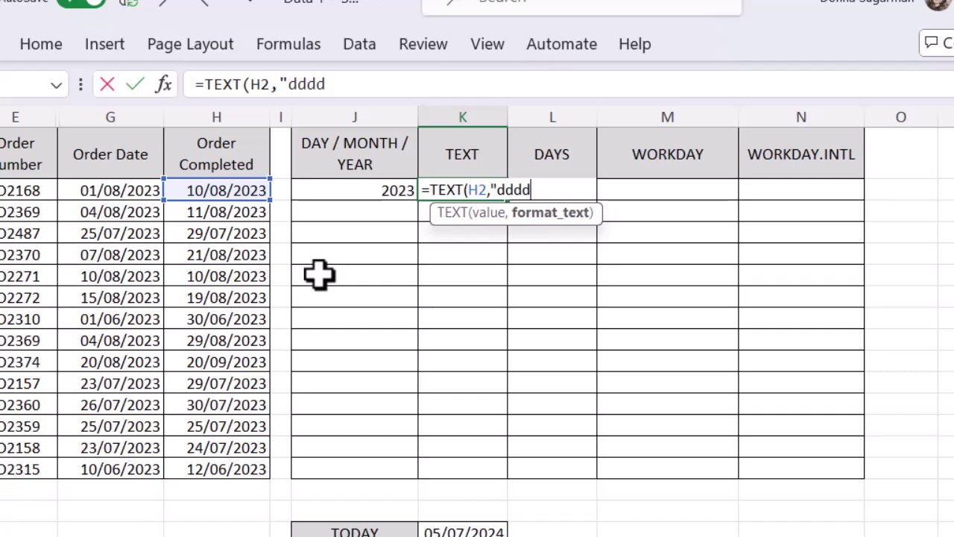
pyautogui.write('")')
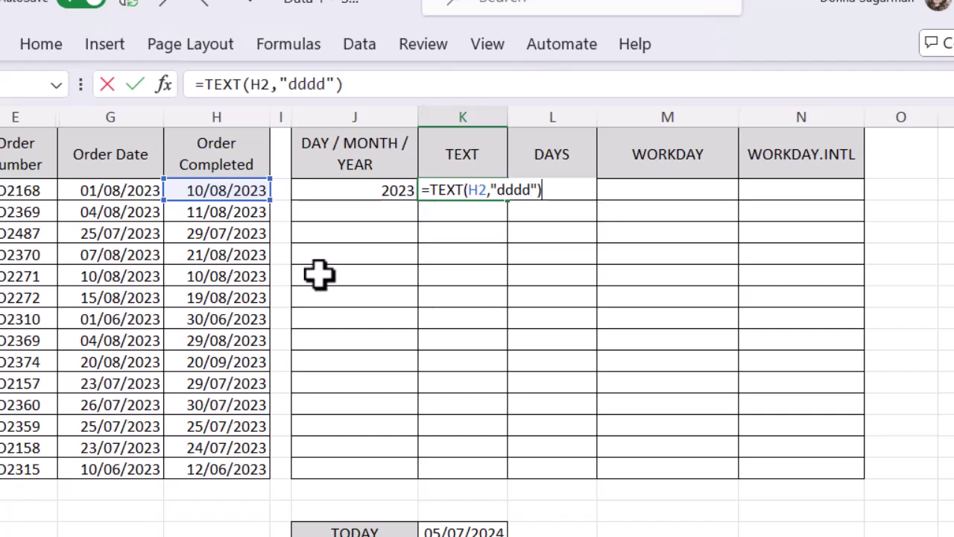
pyautogui.press('Return')
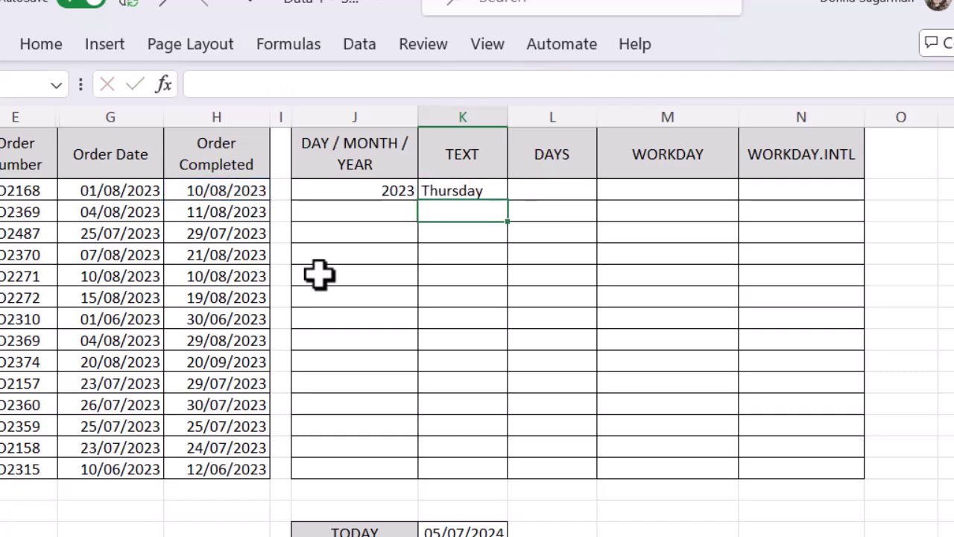
pyautogui.click(458, 191)
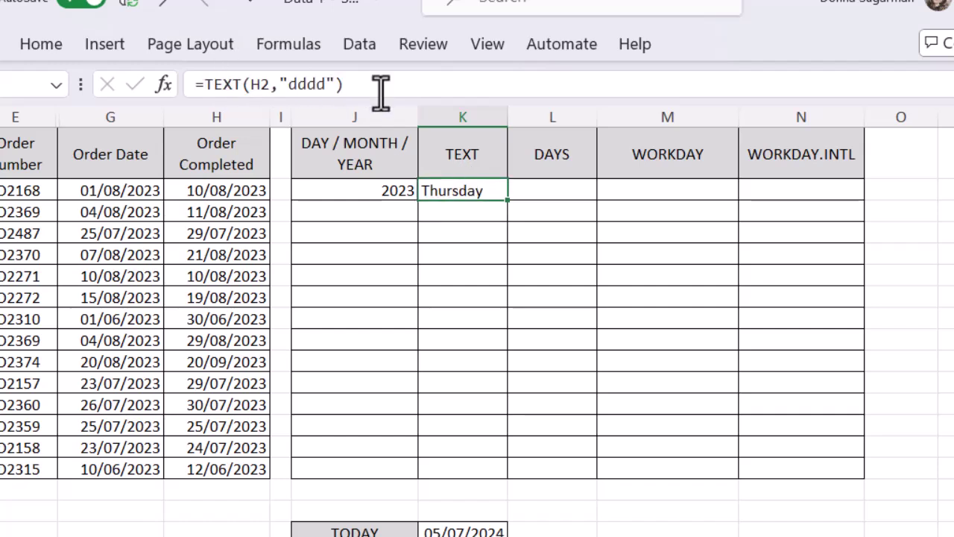
pyautogui.click(311, 84)
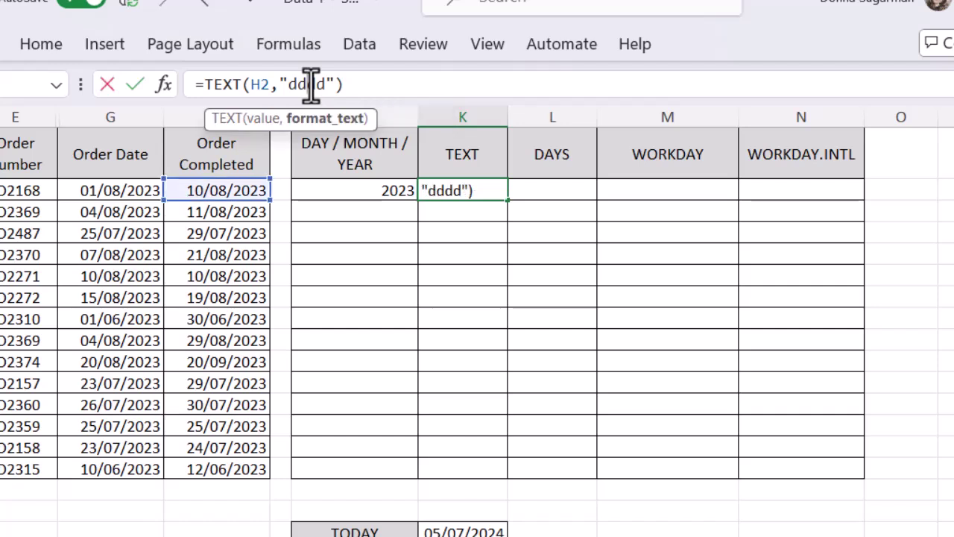
pyautogui.press('BackSpace')
pyautogui.press('Return')
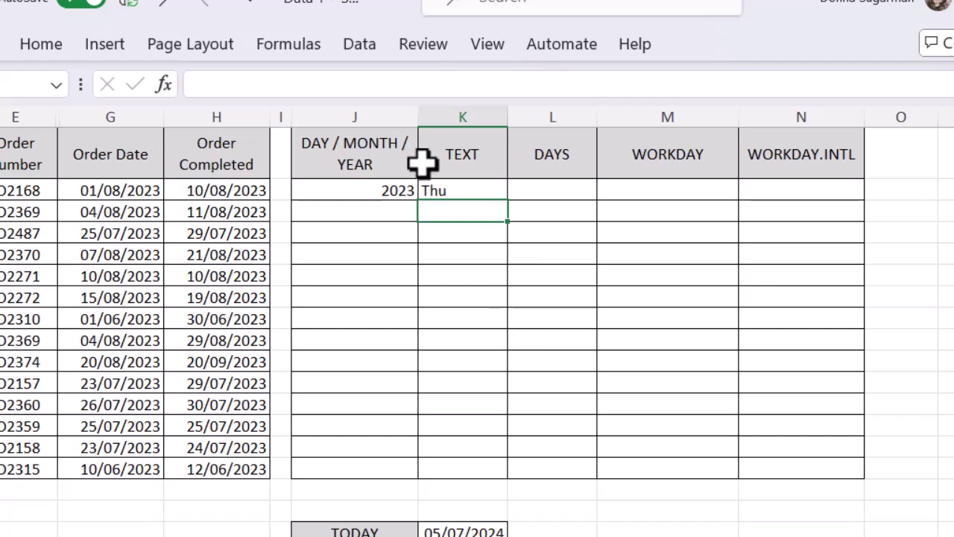
pyautogui.click(435, 188)
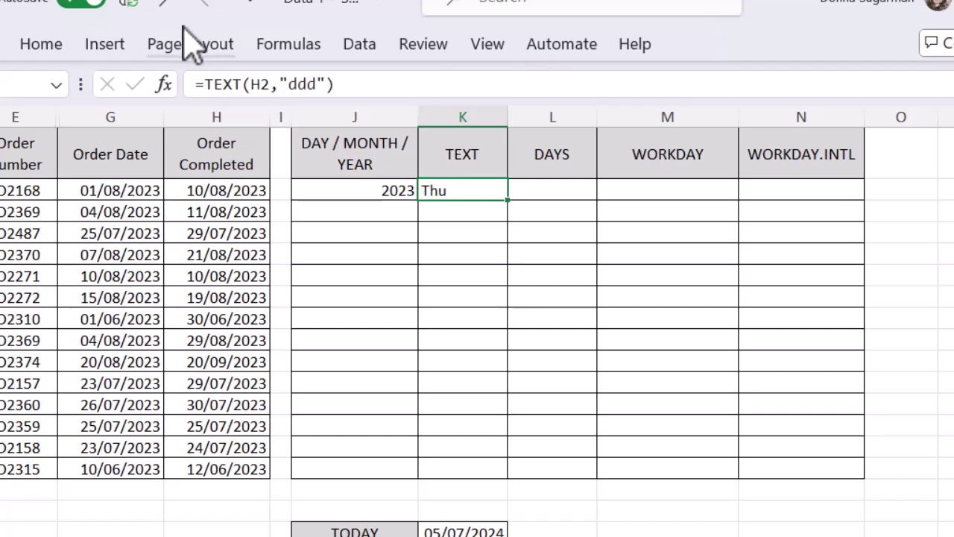
pyautogui.click(167, 7)
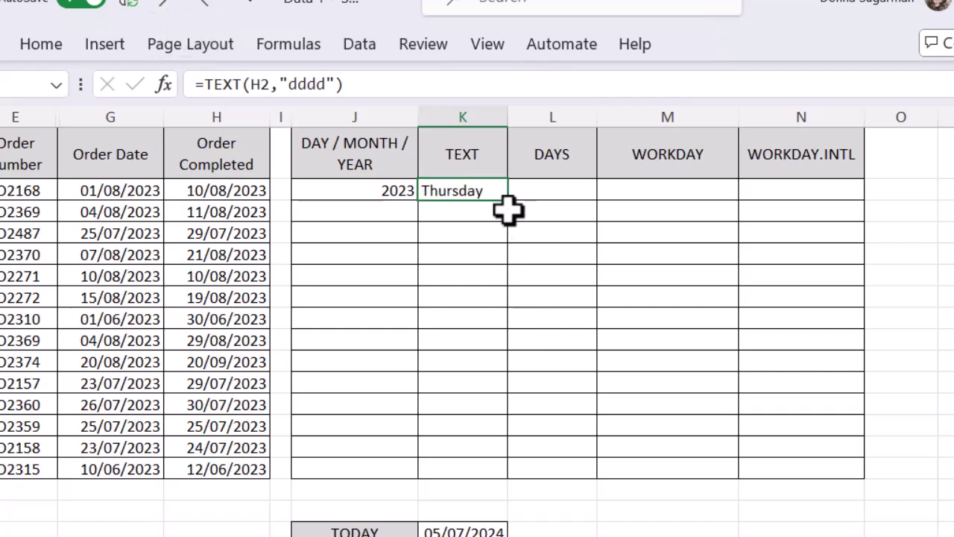
# Step: Copy K2's weekday formula down to K15, showing Thursday through Monday
pyautogui.moveTo(509, 202); pyautogui.dragTo(504, 476)
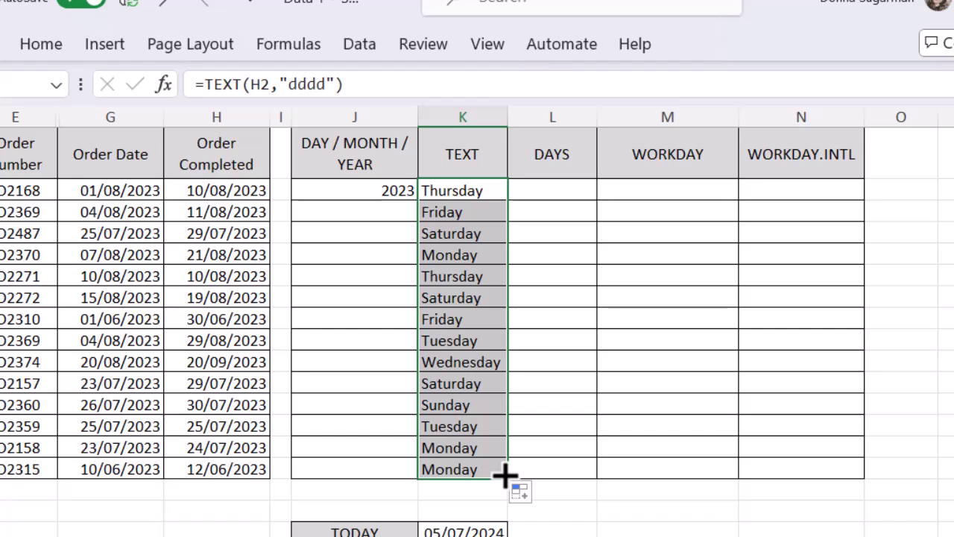
# Step: Enter =DAYS(H2,G2) in L2, returning 9 days between order and completion
pyautogui.click(550, 189)
pyautogui.write('=')
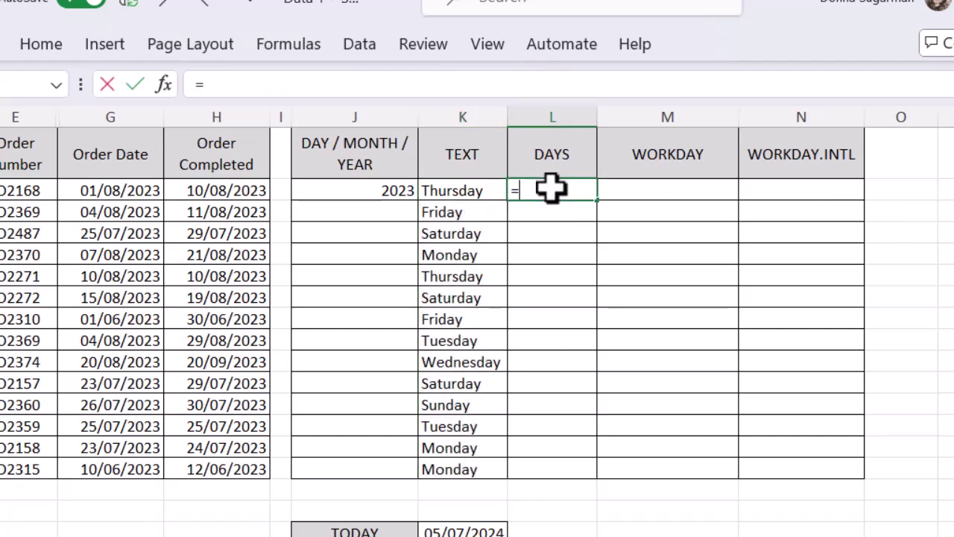
pyautogui.write('day')
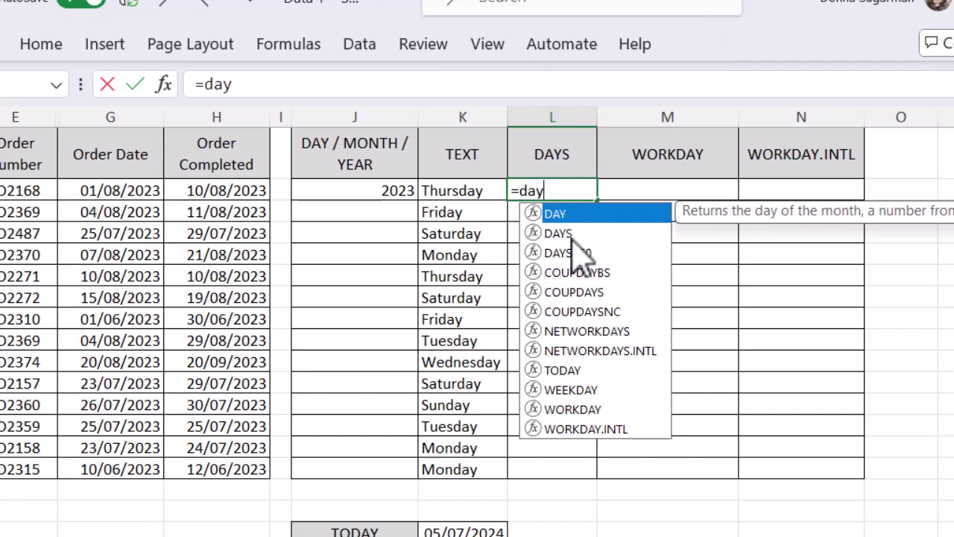
pyautogui.doubleClick(574, 235)
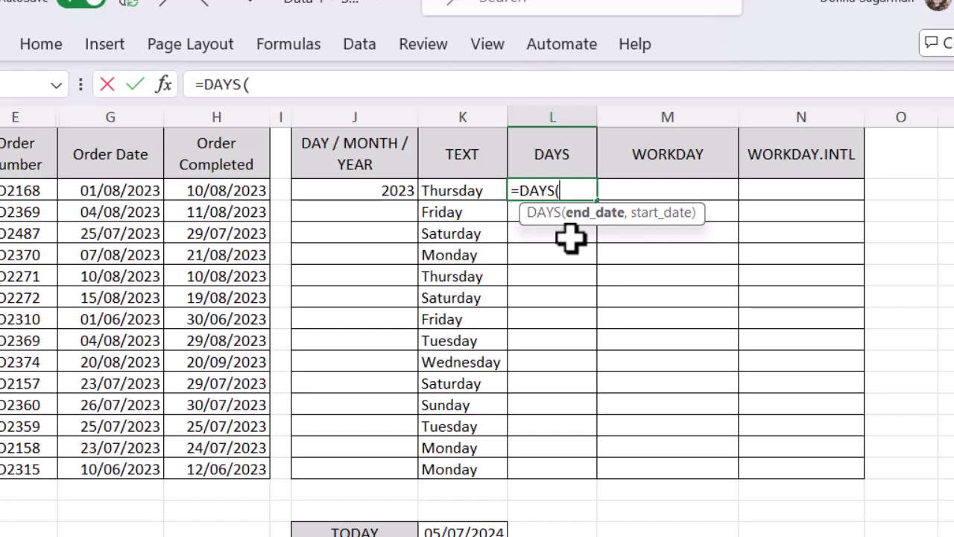
pyautogui.click(228, 189)
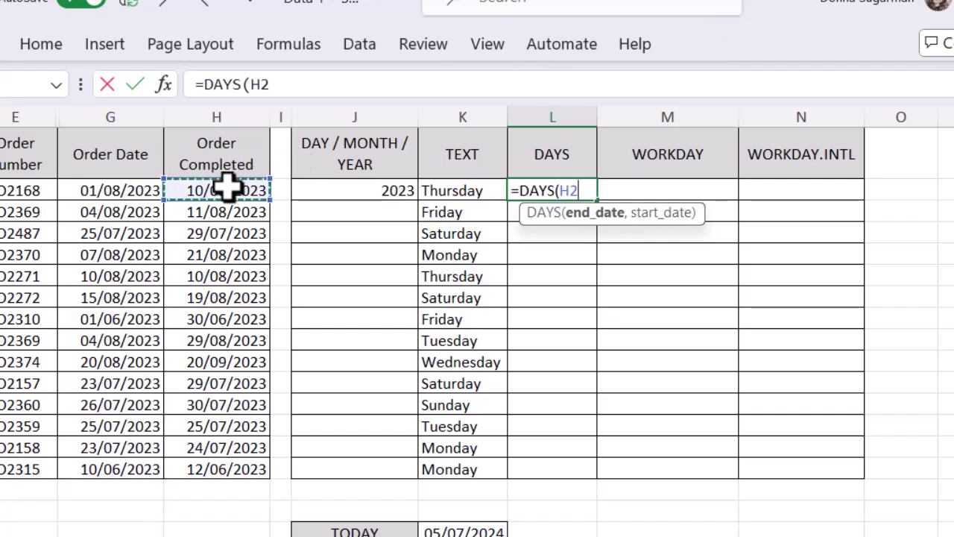
pyautogui.write(',')
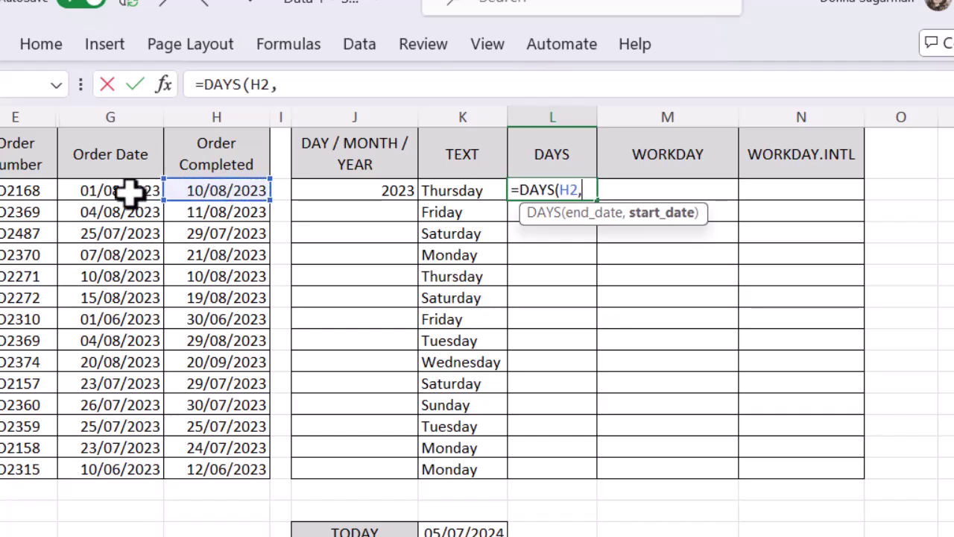
pyautogui.click(131, 192)
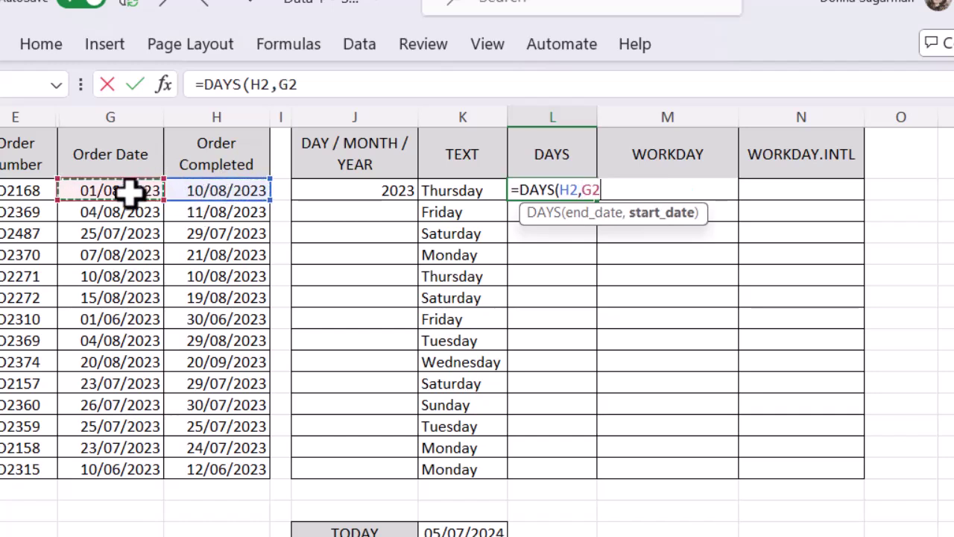
pyautogui.write(')')
pyautogui.press('Return')
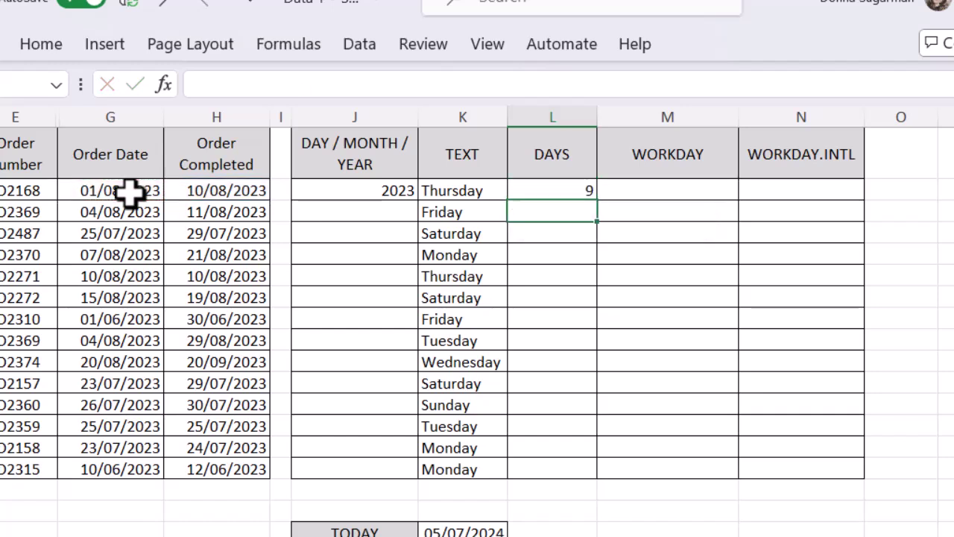
# Step: Fill L2's DAYS formula down to L15, giving counts from 9 to 2
pyautogui.click(634, 249)
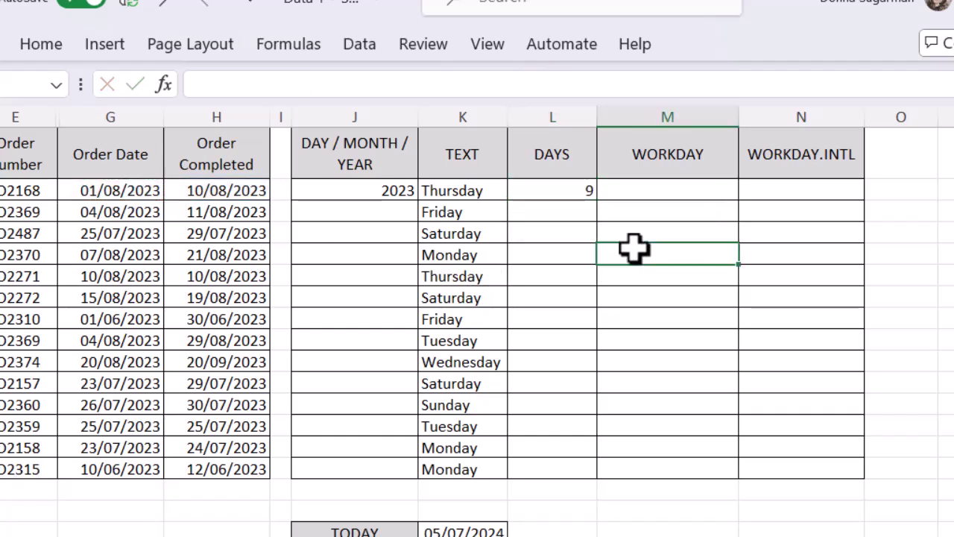
pyautogui.moveTo(553, 187); pyautogui.dragTo(601, 477)
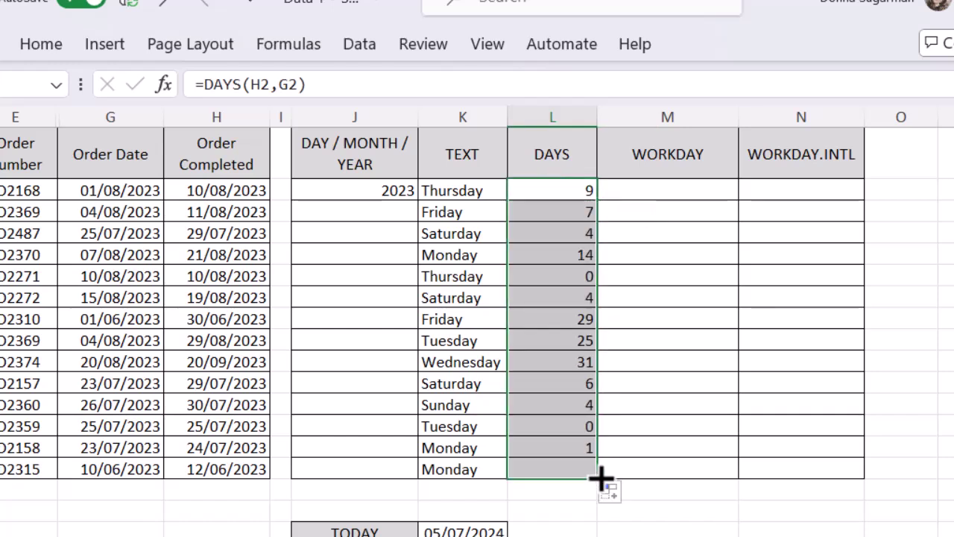
pyautogui.click(735, 402)
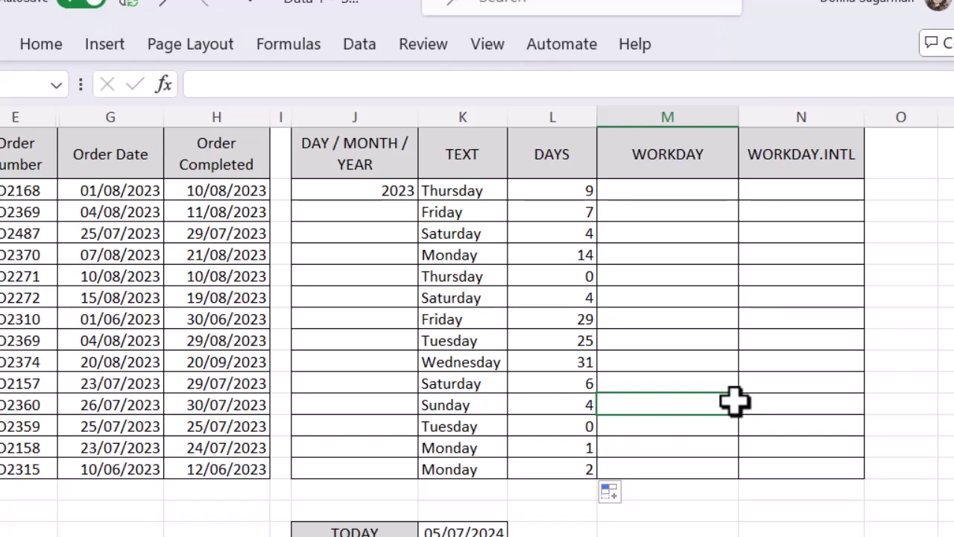
# Step: Enter =WORKDAY(H2,5) in M2, which returns the serial number 45155
pyautogui.click(699, 193)
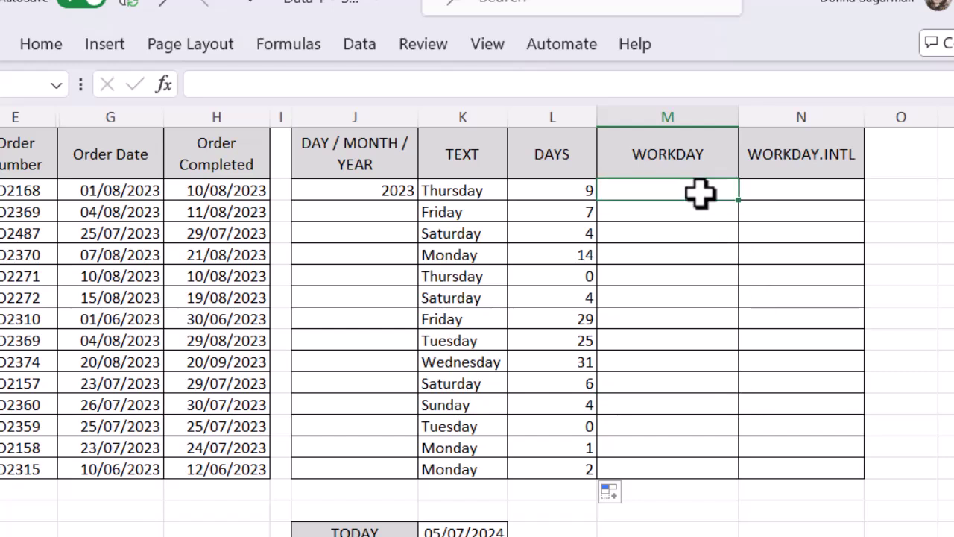
pyautogui.write('=')
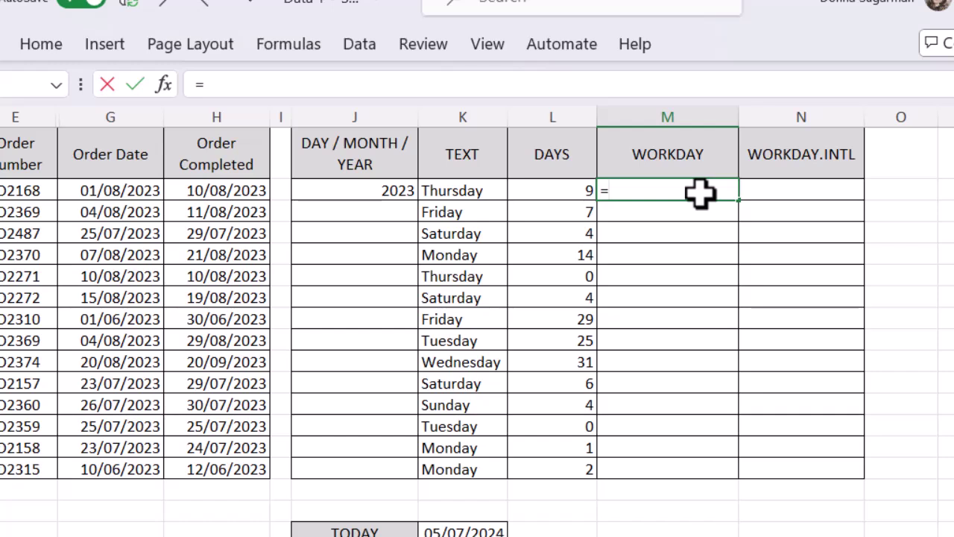
pyautogui.write('w')
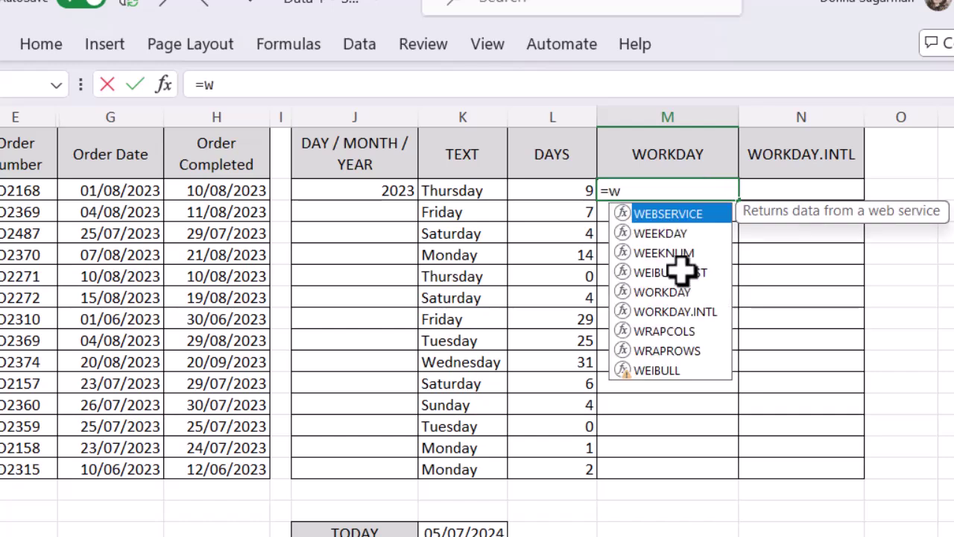
pyautogui.write('ork')
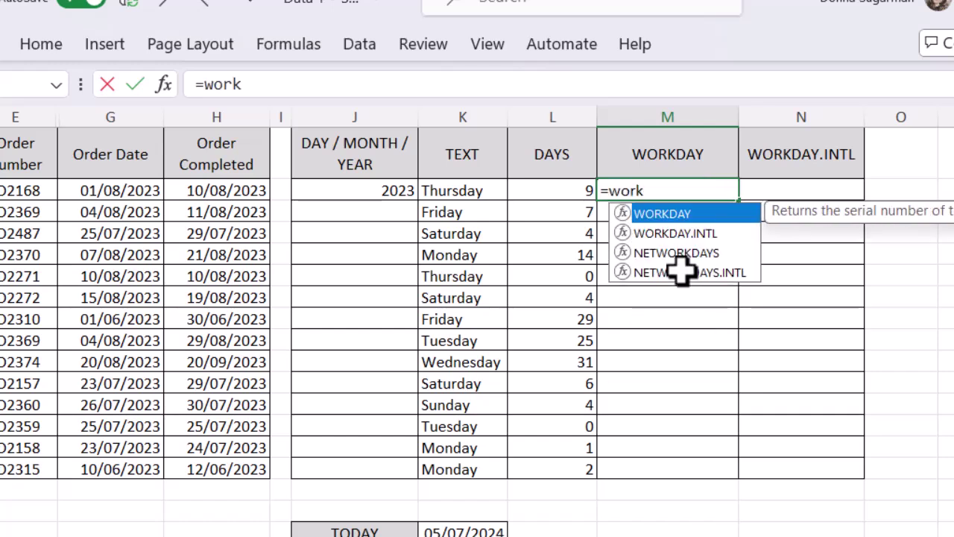
pyautogui.doubleClick(673, 215)
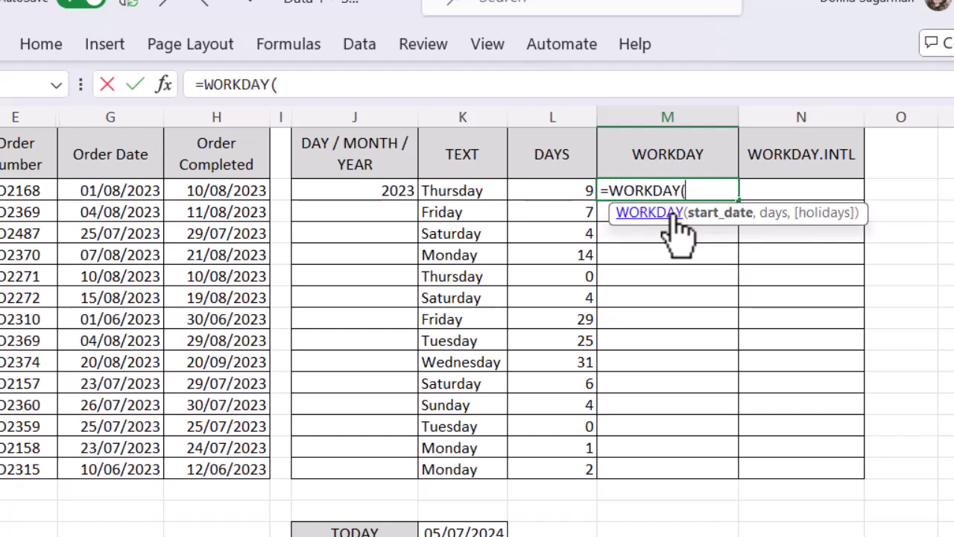
pyautogui.click(230, 191)
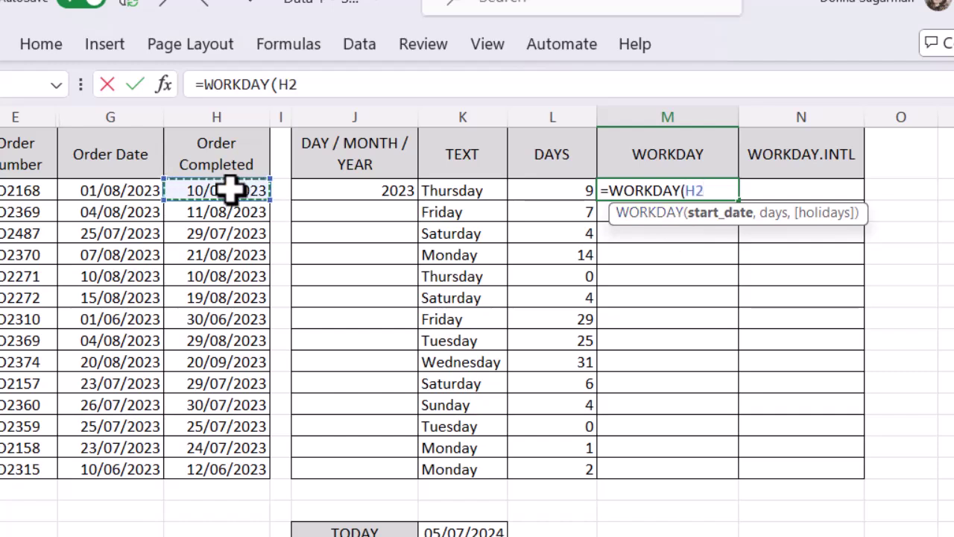
pyautogui.write(',')
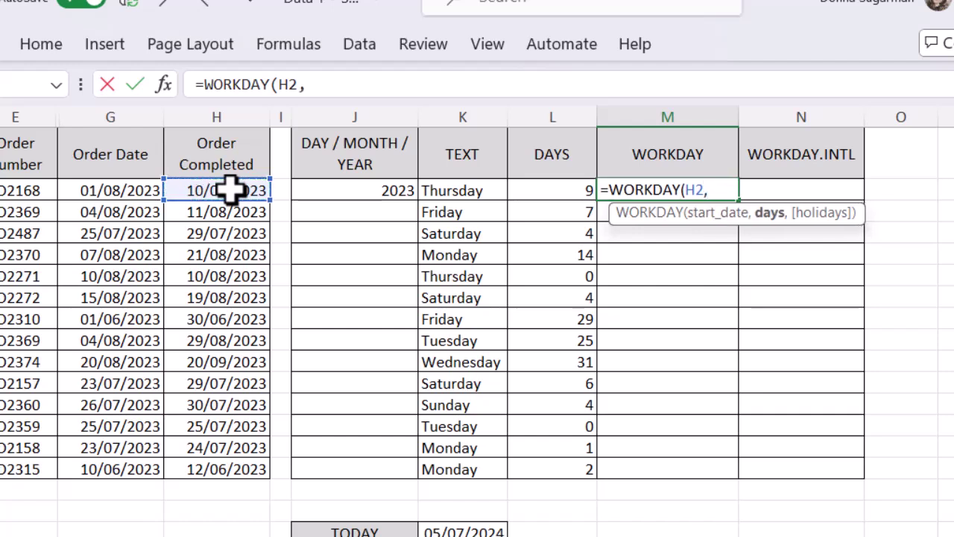
pyautogui.write('5')
pyautogui.write(')')
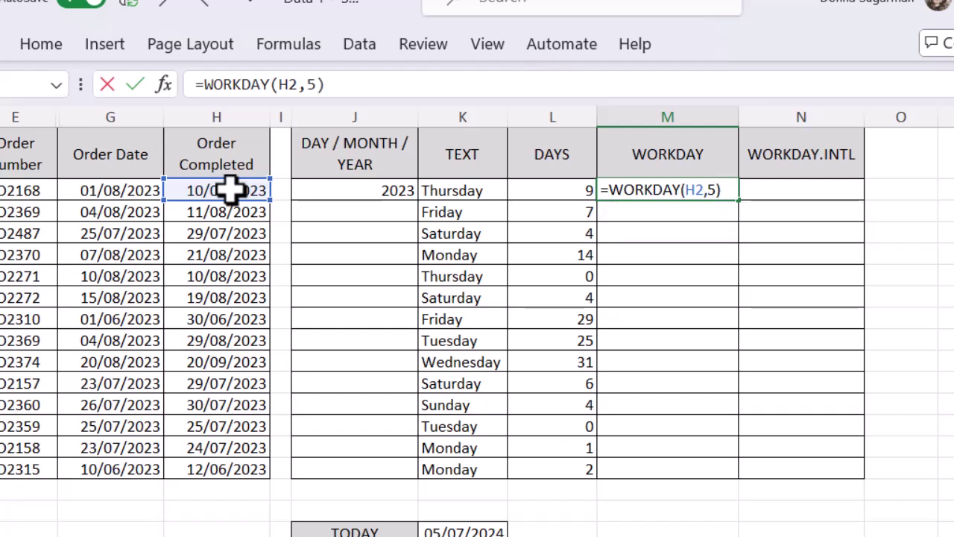
pyautogui.press('Return')
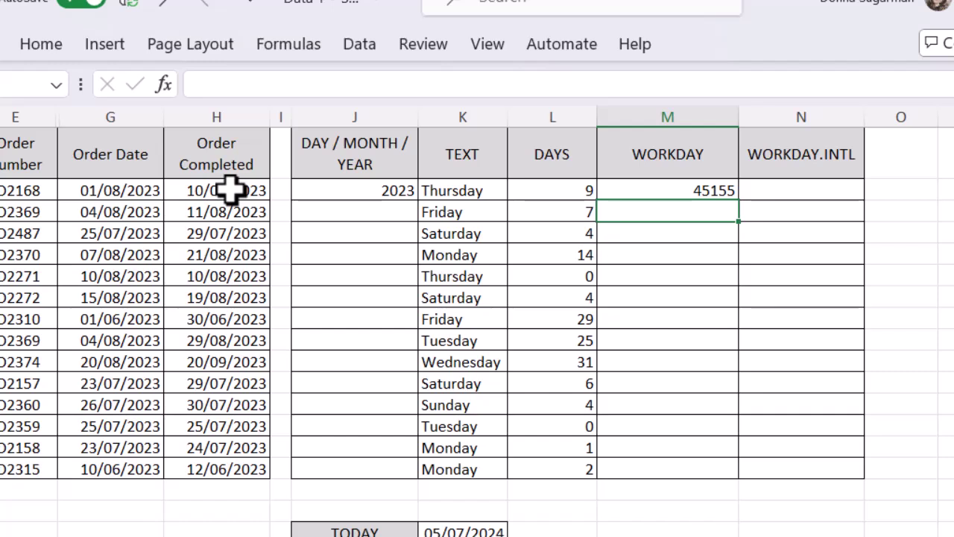
# Step: Format M2 with the default Date type so the WORKDAY result shows 17/08/2023
pyautogui.click(665, 187)
pyautogui.rightClick(664, 187)
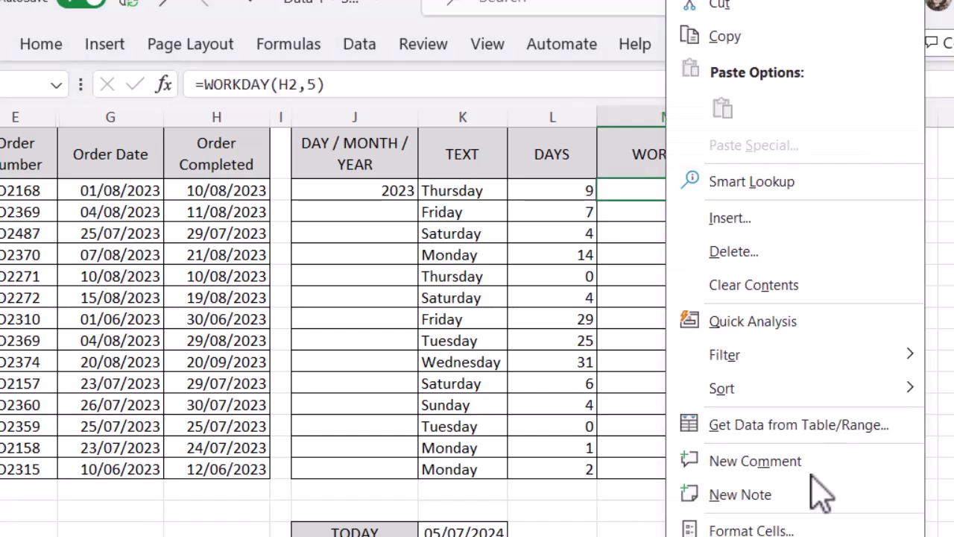
pyautogui.click(751, 529)
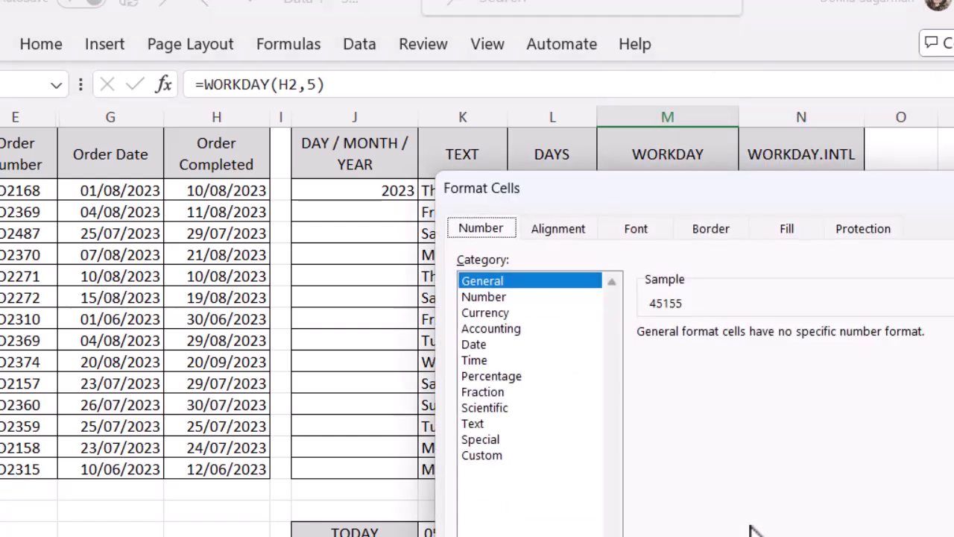
pyautogui.click(474, 345)
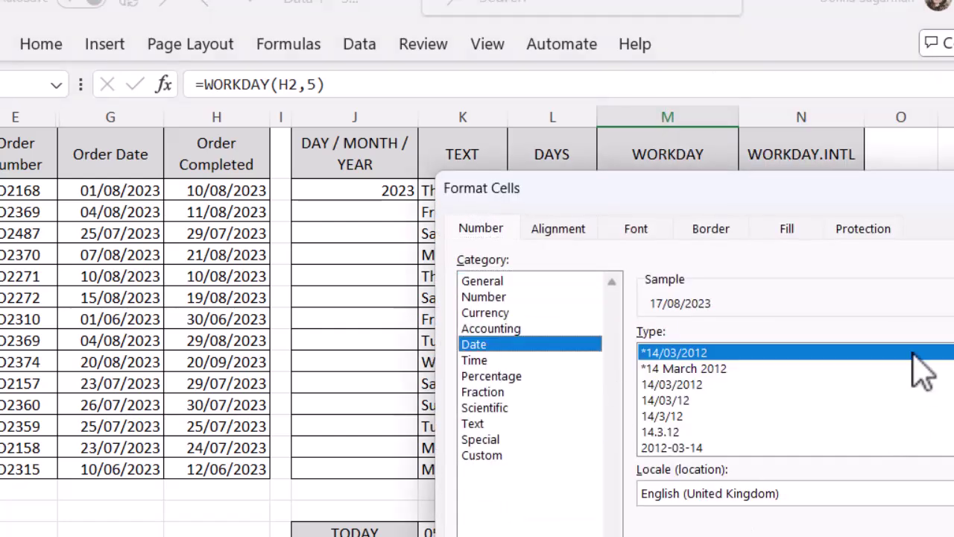
pyautogui.moveTo(868, 200); pyautogui.dragTo(880, 21)
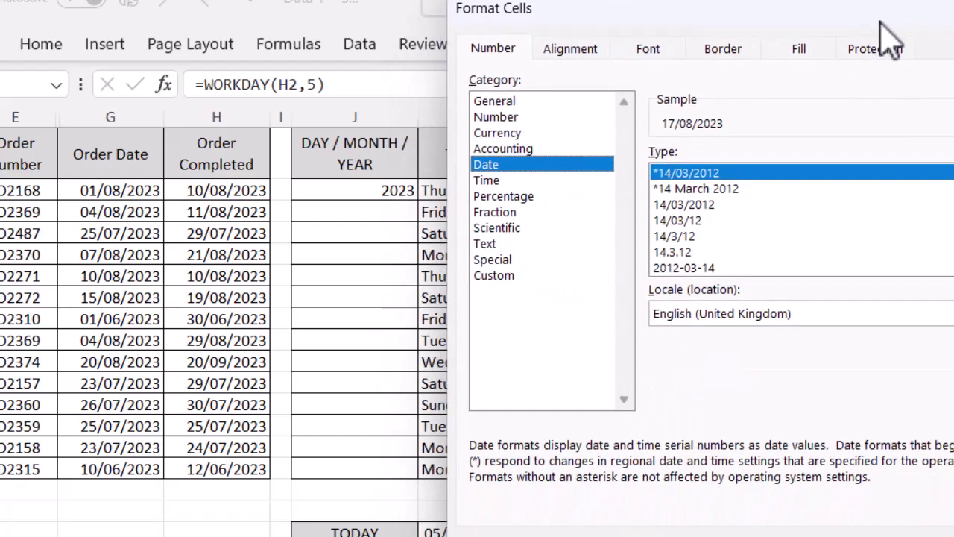
pyautogui.press('Return')
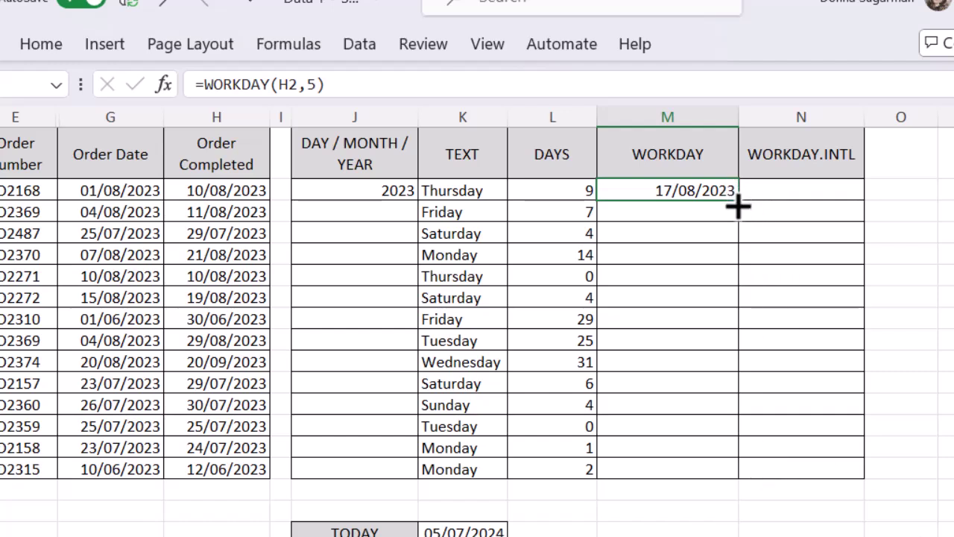
# Step: Copy the M2 WORKDAY formula down through M15
pyautogui.moveTo(741, 206); pyautogui.dragTo(734, 486)
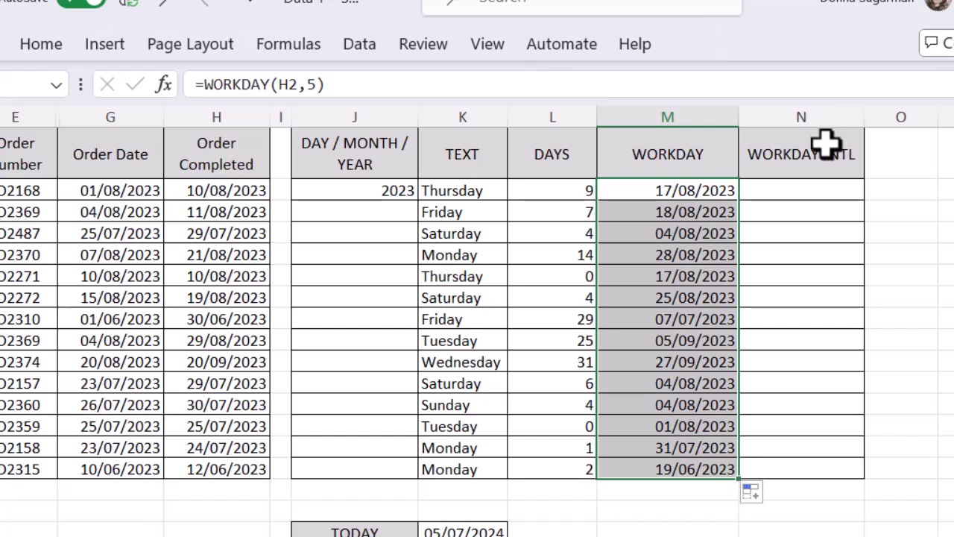
# Step: Enter =WORKDAY.INTL(H2,5, in N2, stopping at the weekend argument
pyautogui.click(771, 188)
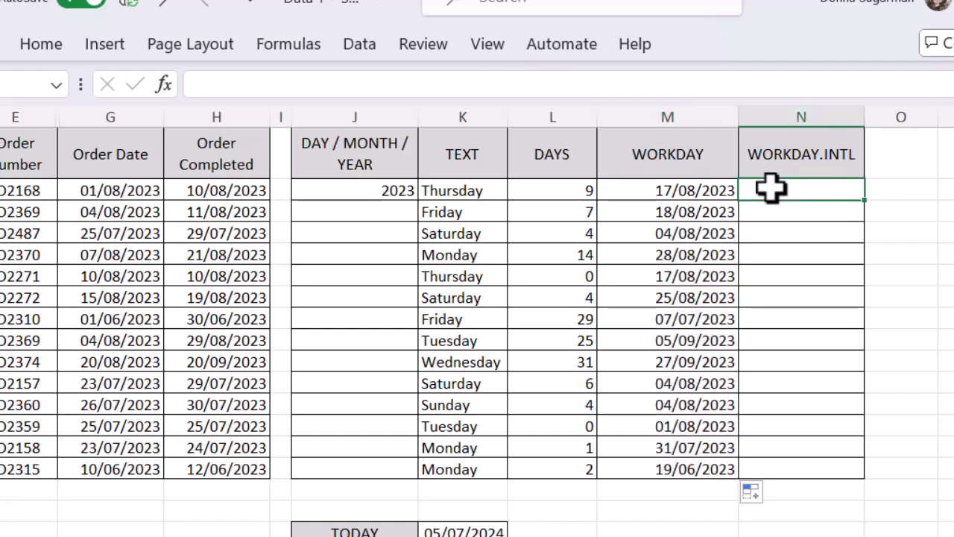
pyautogui.write('=')
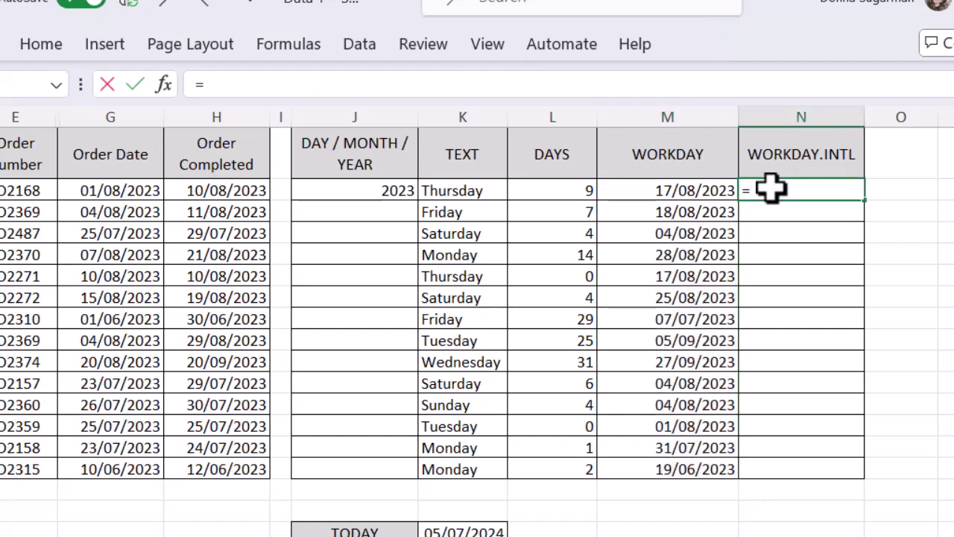
pyautogui.write('Work')
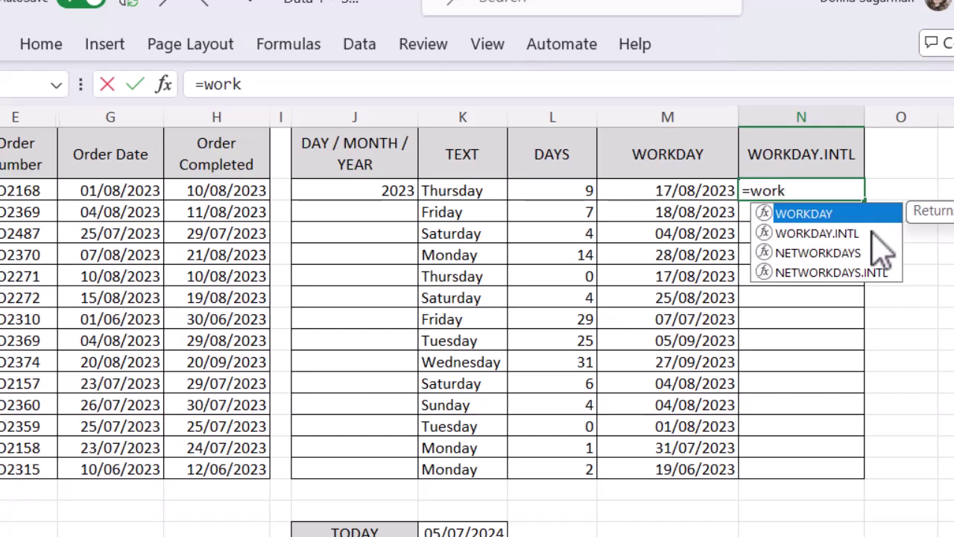
pyautogui.doubleClick(834, 234)
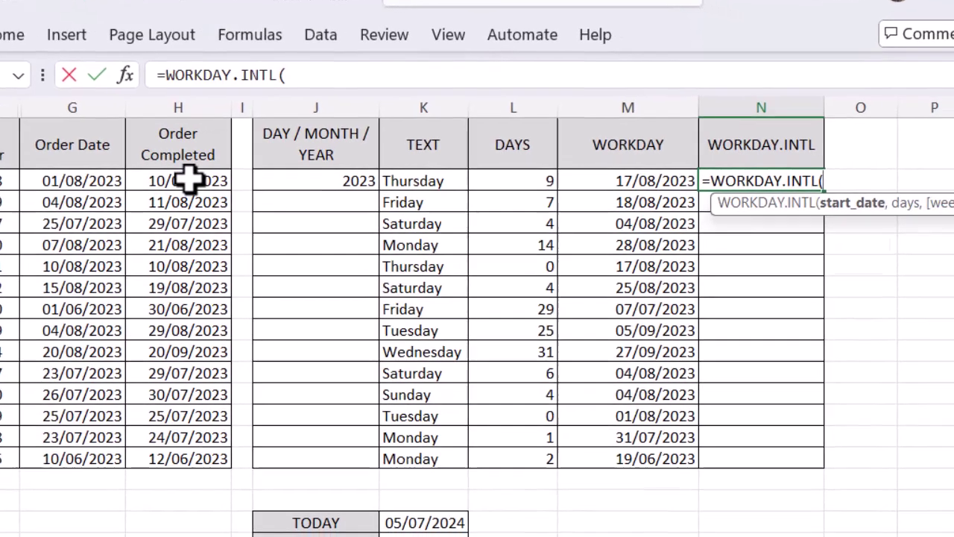
pyautogui.click(190, 179)
pyautogui.write(',')
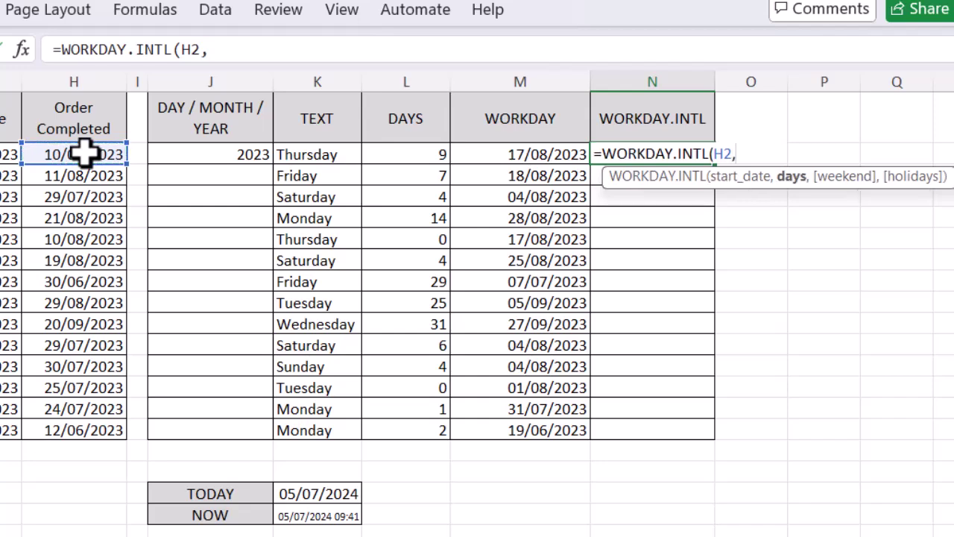
pyautogui.write('5,')
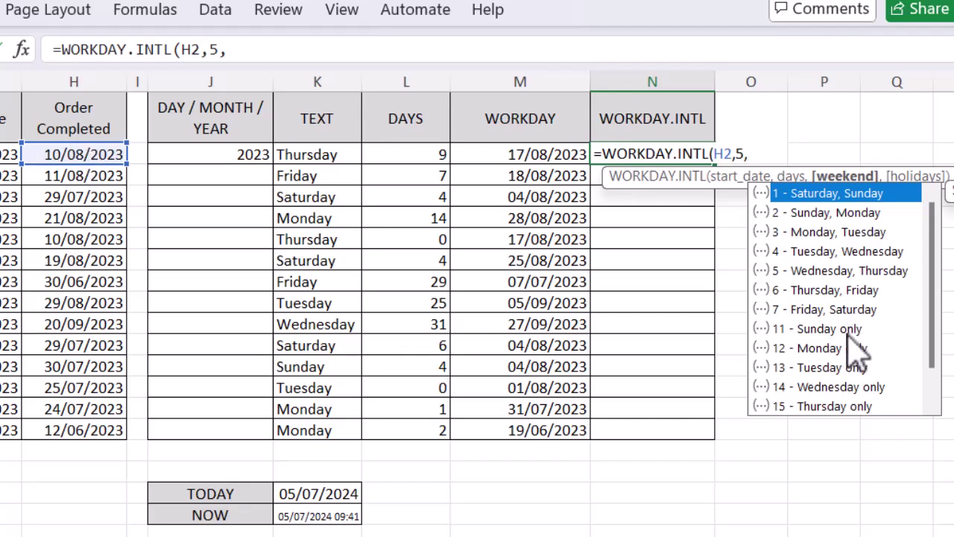
# Step: Complete N2 as =WORKDAY.INTL(H2,5,11) with weekend code 11 (Sunday only)
pyautogui.moveTo(937, 352); pyautogui.dragTo(937, 383)
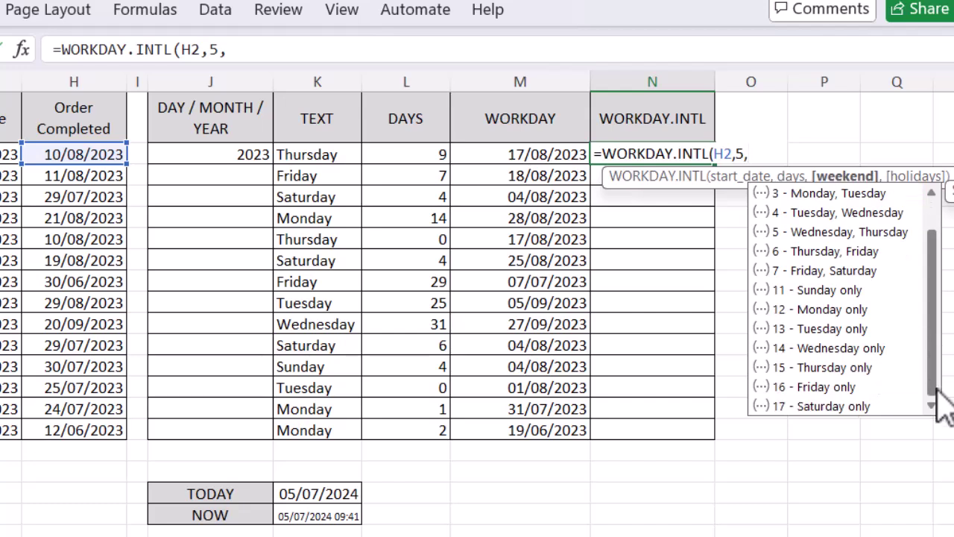
pyautogui.click(844, 296)
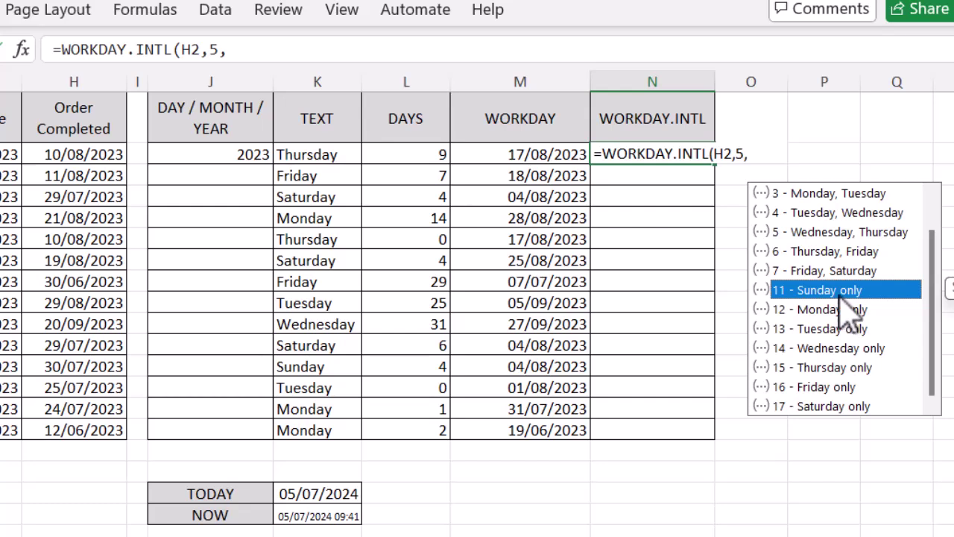
pyautogui.doubleClick(840, 292)
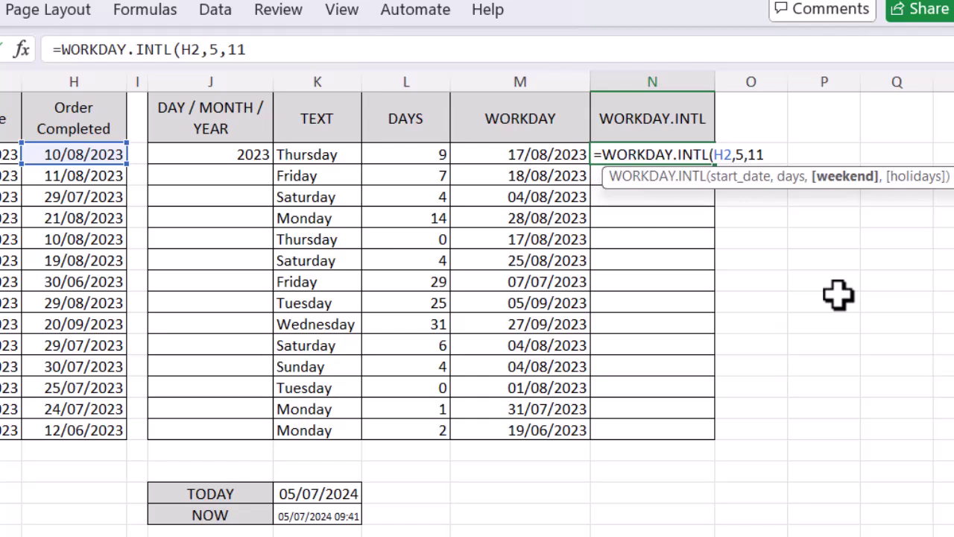
pyautogui.write(')')
pyautogui.press('Return')
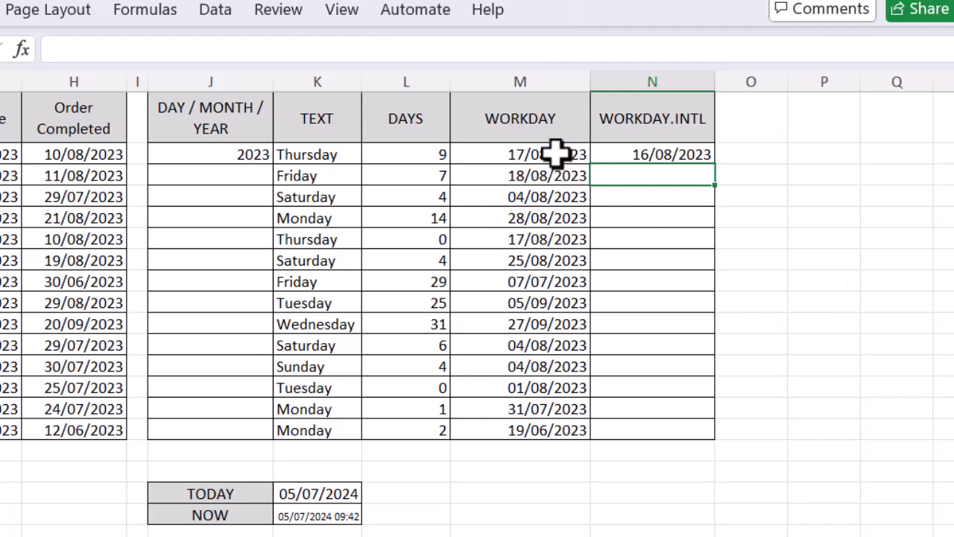
# Step: Edit M2's formula to =WORKDAY(H2,-5) so it returns 03/08/2023
pyautogui.click(556, 154)
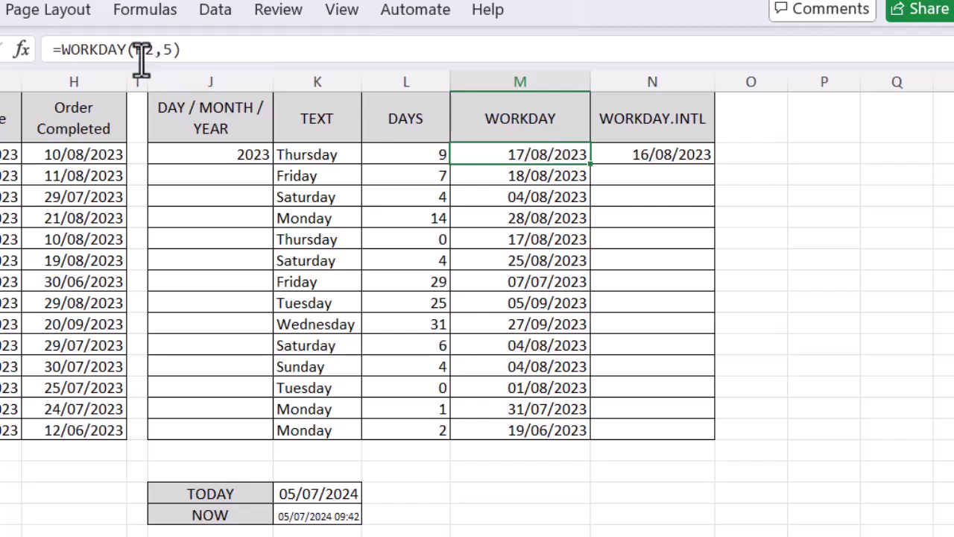
pyautogui.click(162, 49)
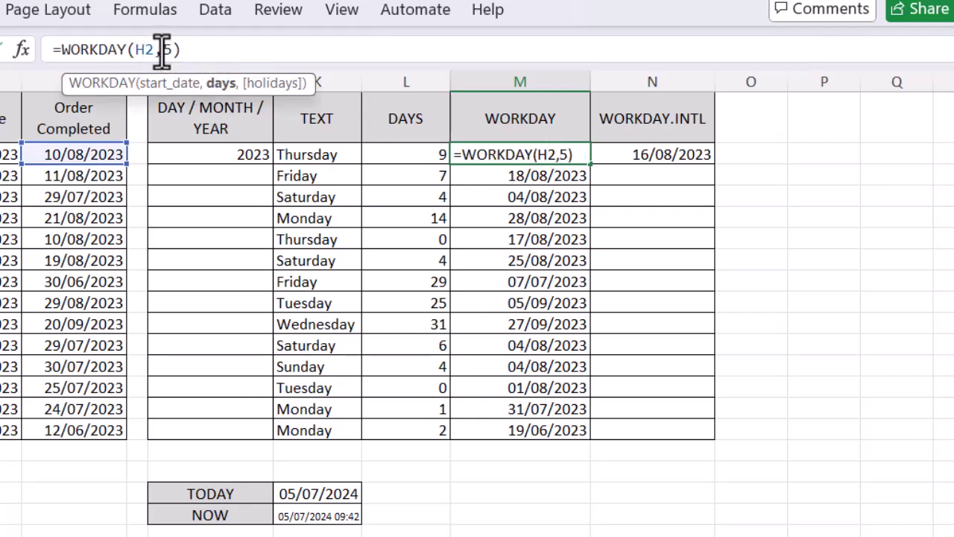
pyautogui.write('-')
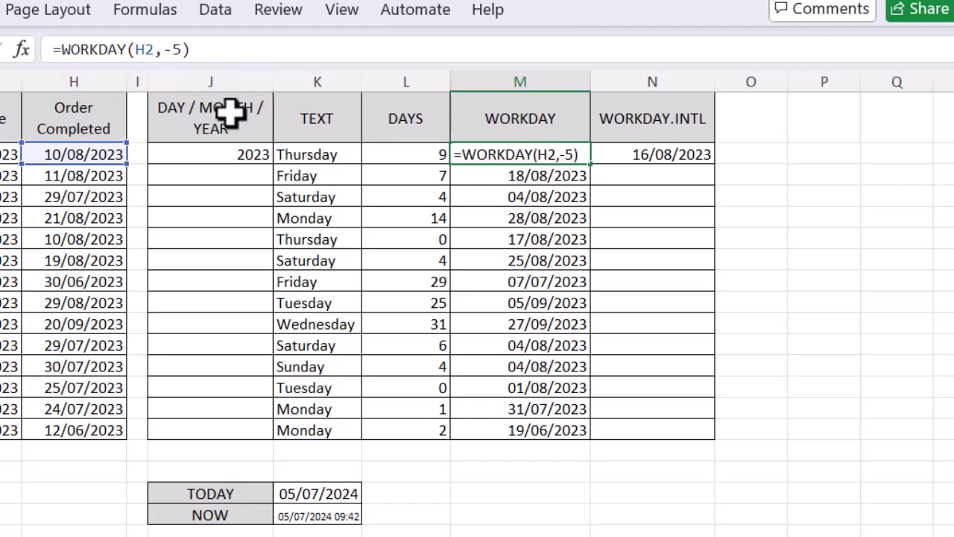
pyautogui.press('Return')
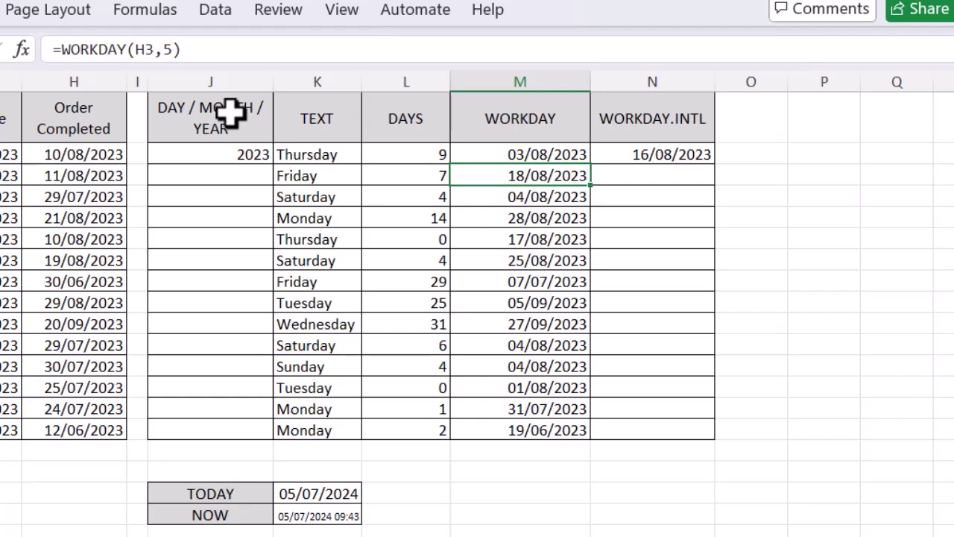
pyautogui.click(647, 219)
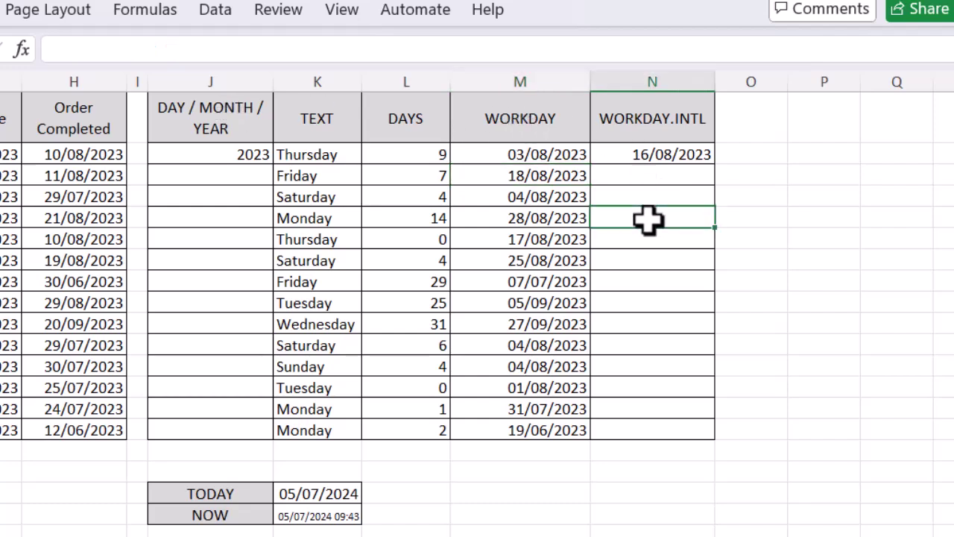